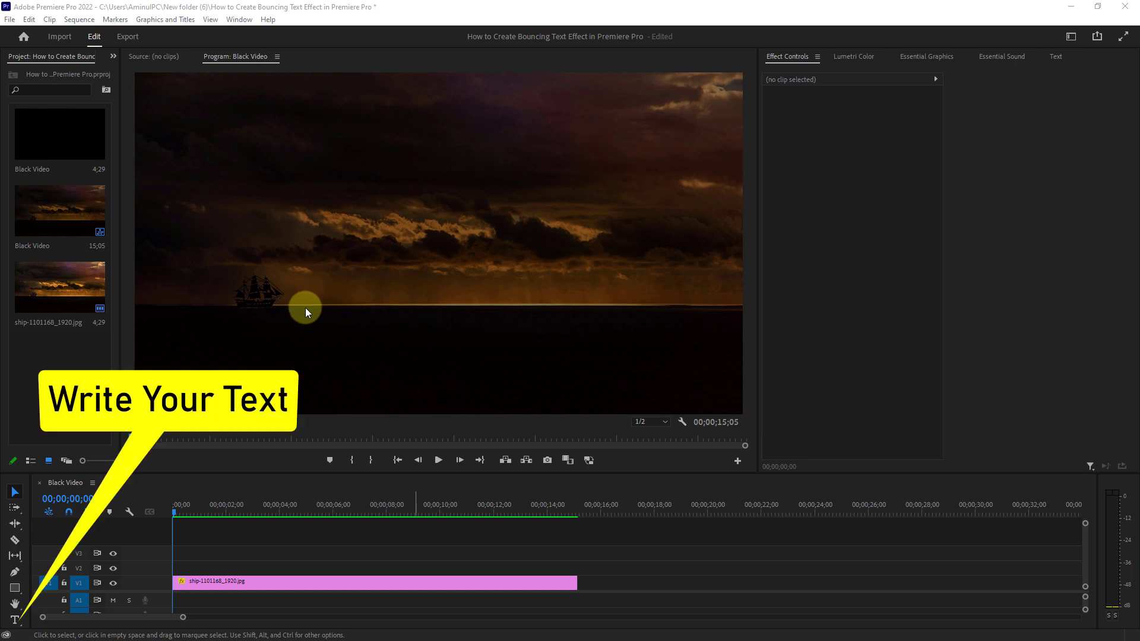
Add a title reading BOUNCING TEXT over the ship image with the Type tool.
left_click(15, 620)
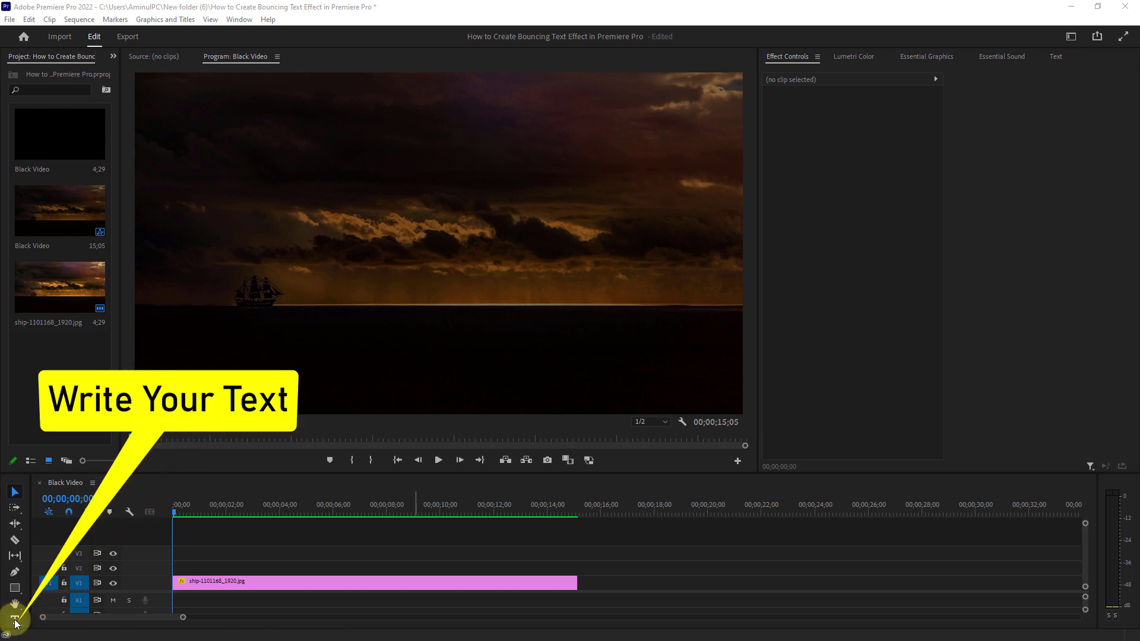
left_click(205, 227)
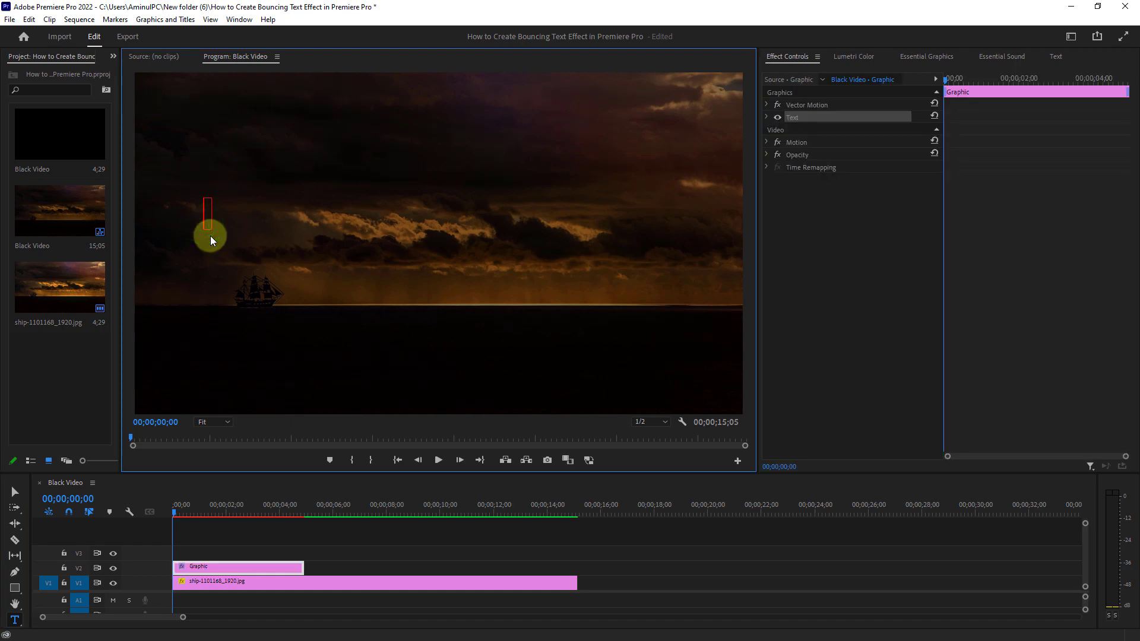
type("BOUNCING")
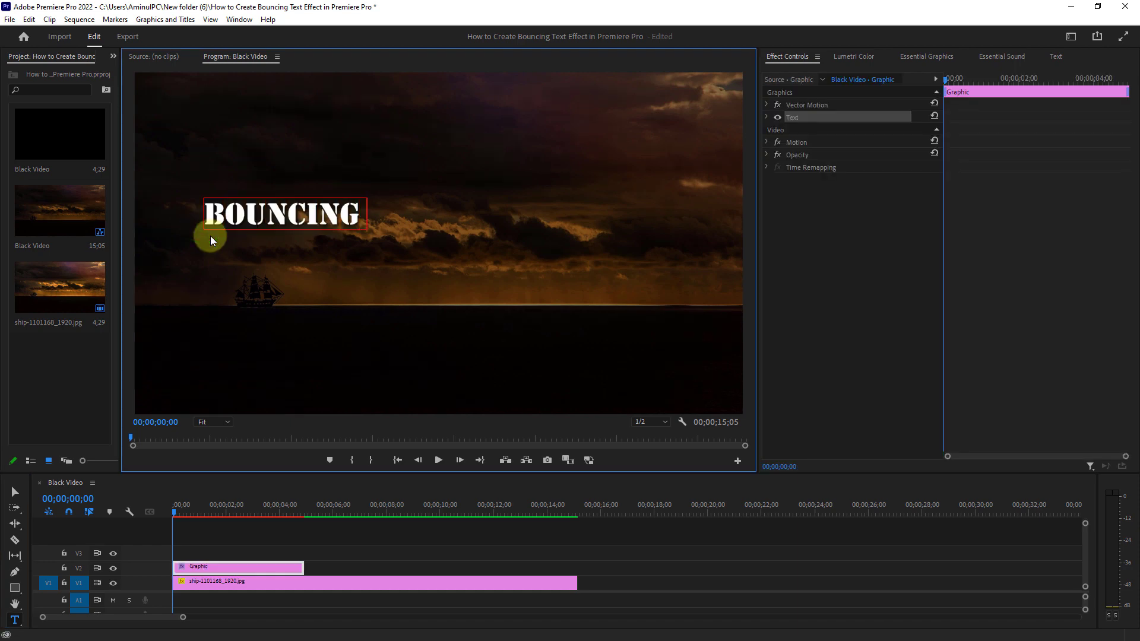
type(" TEXT")
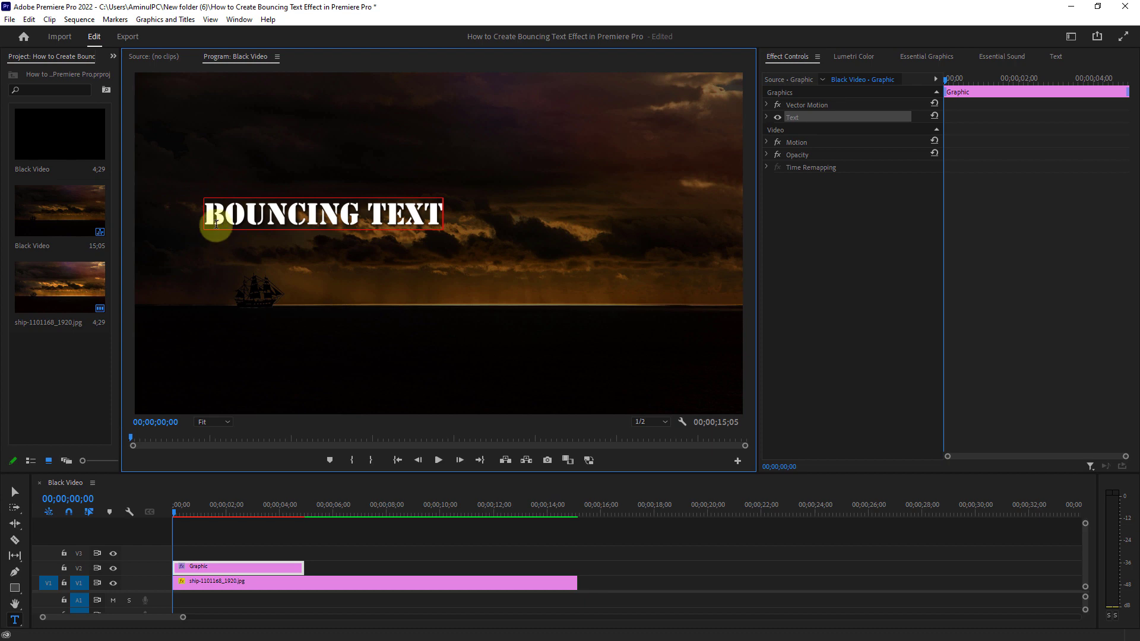
Enlarge and centre the title above the horizon, and extend its clip to the end of the ship image clip.
left_click(14, 493)
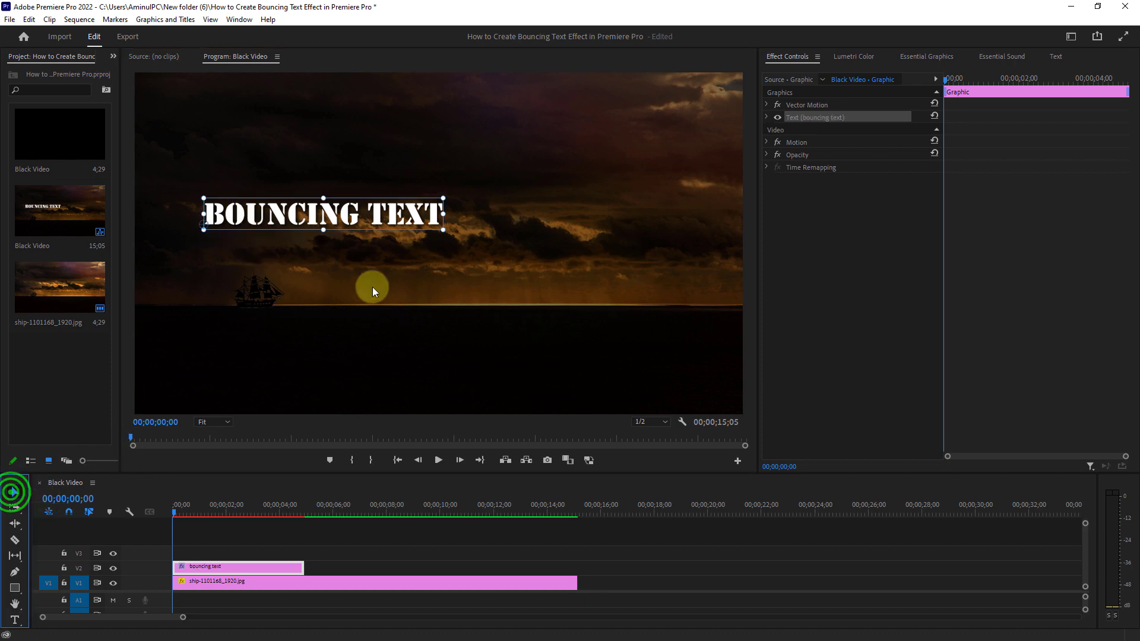
left_click_drag(443, 213, 576, 212)
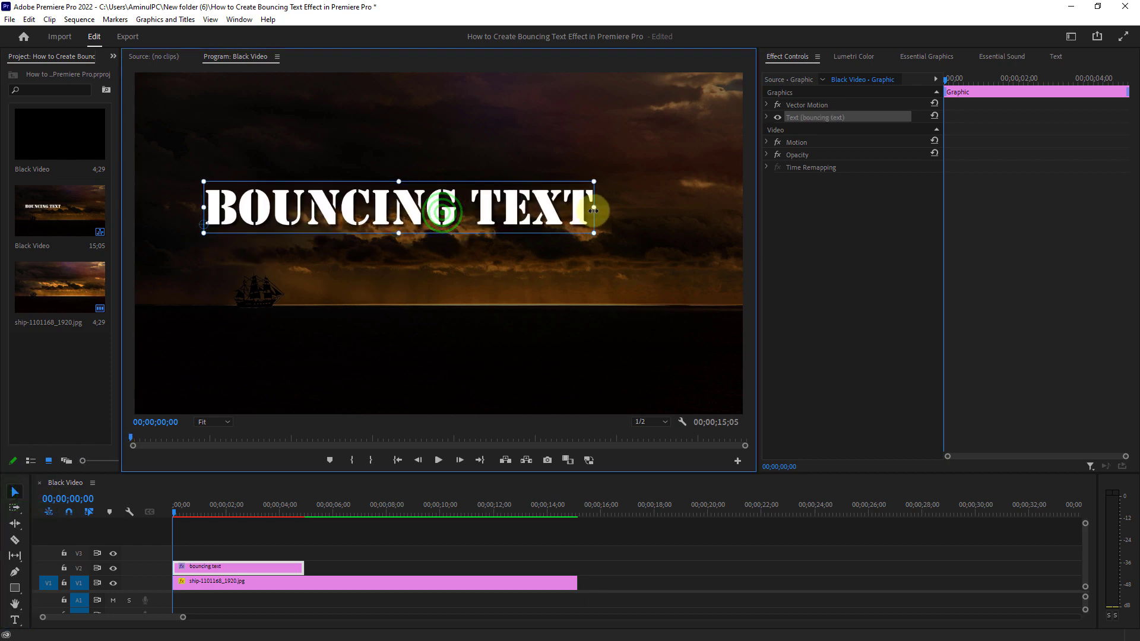
left_click_drag(462, 214, 498, 215)
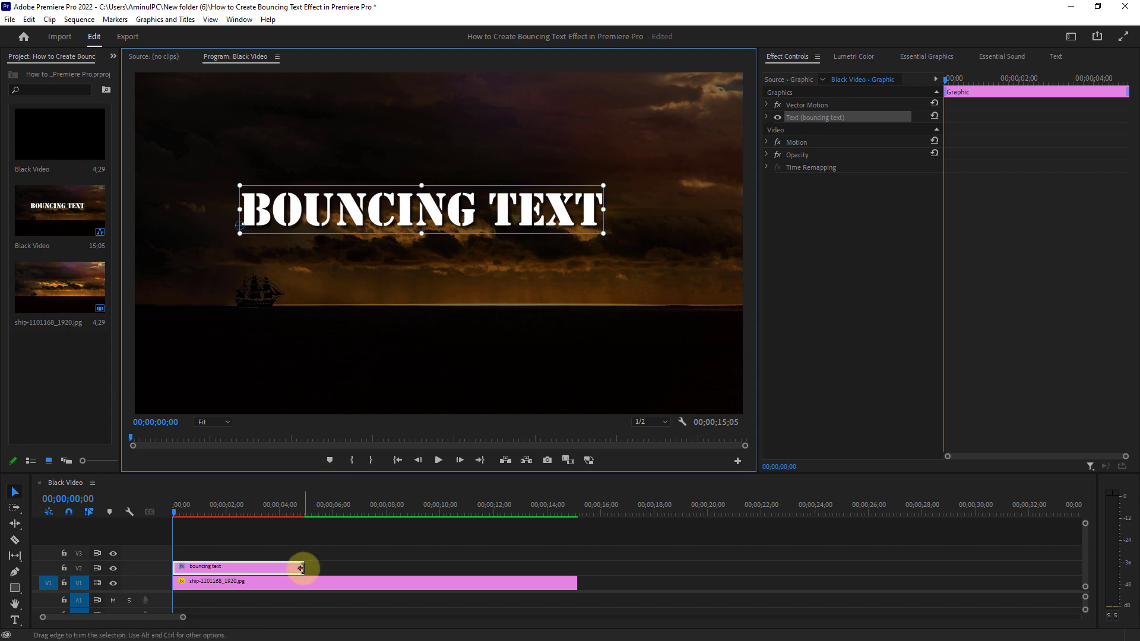
left_click_drag(302, 569, 577, 580)
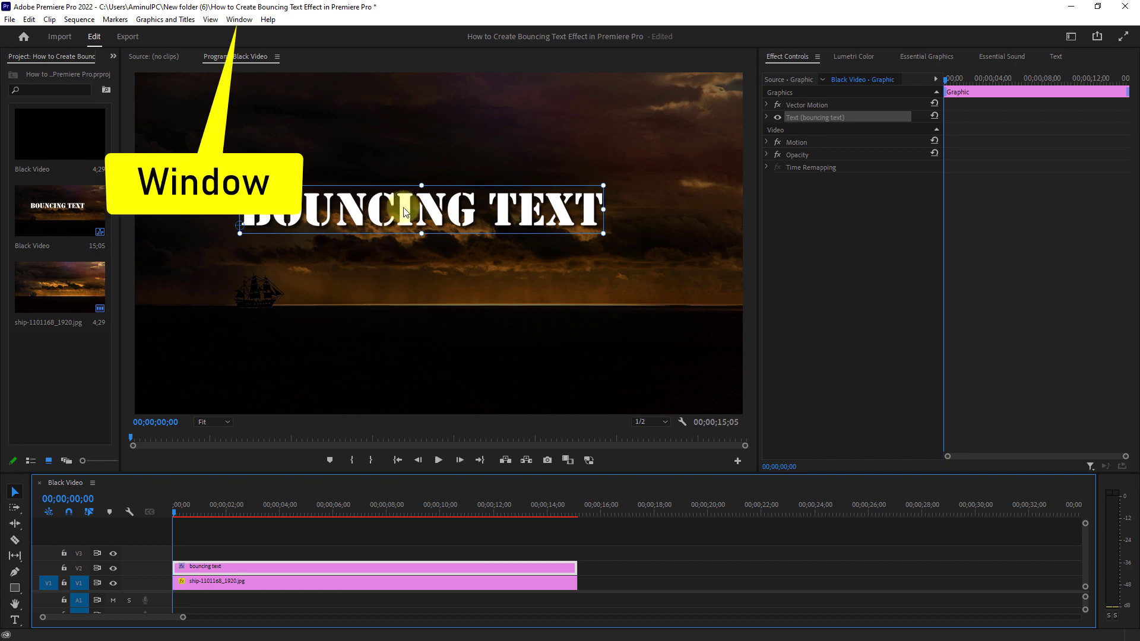
Apply the Transform effect from the Distort video effects to the bouncing text clip.
left_click(235, 21)
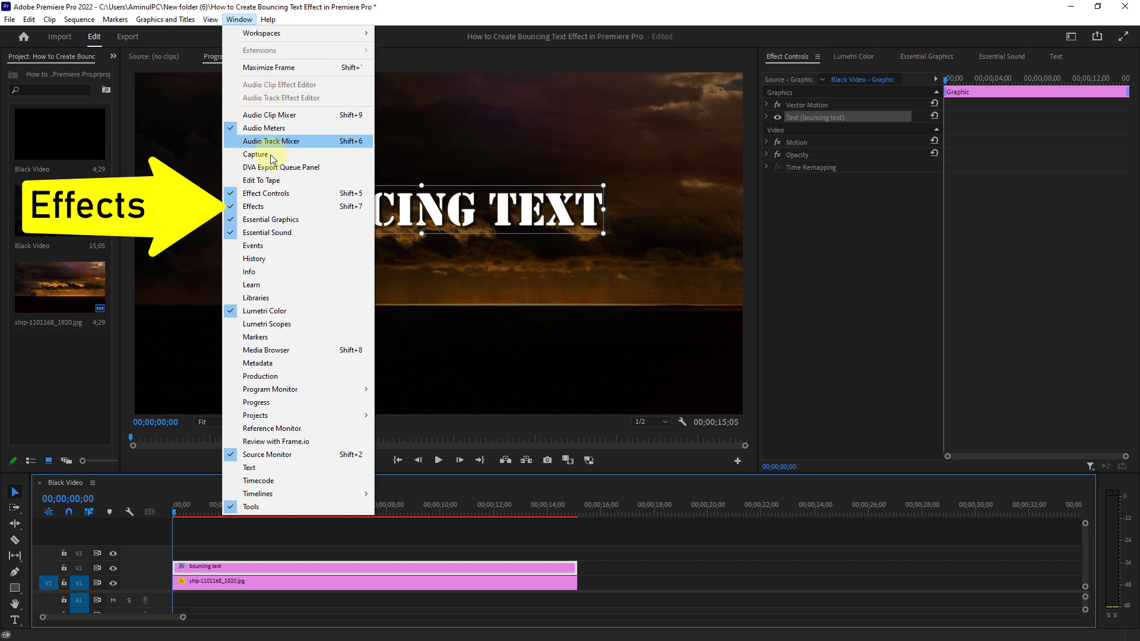
left_click(261, 207)
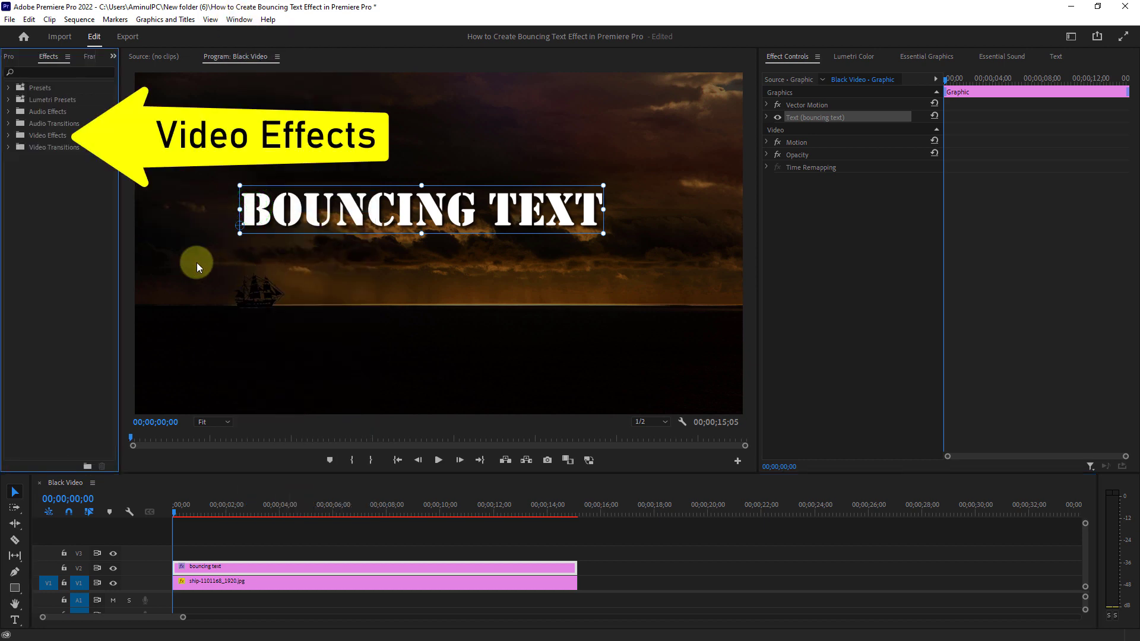
left_click(33, 136)
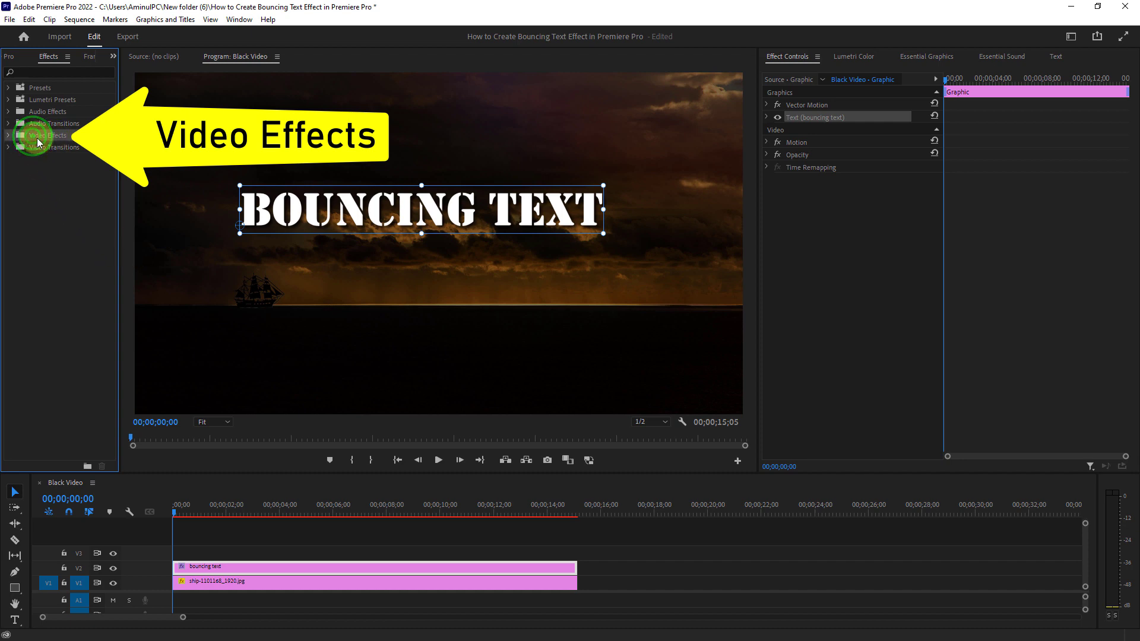
left_click(8, 139)
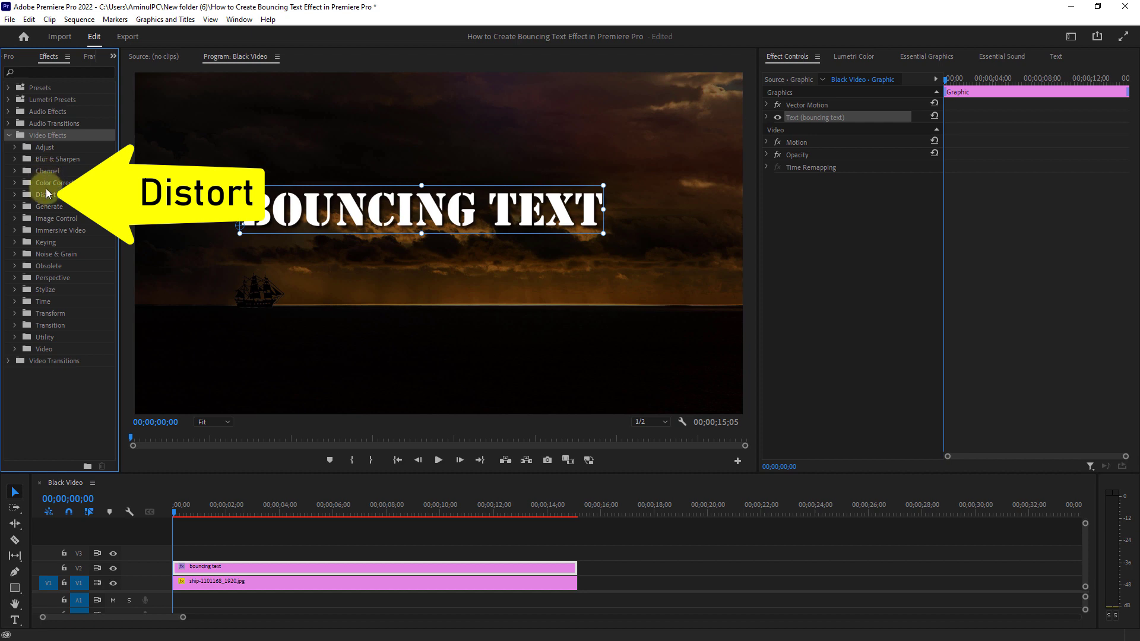
left_click(27, 194)
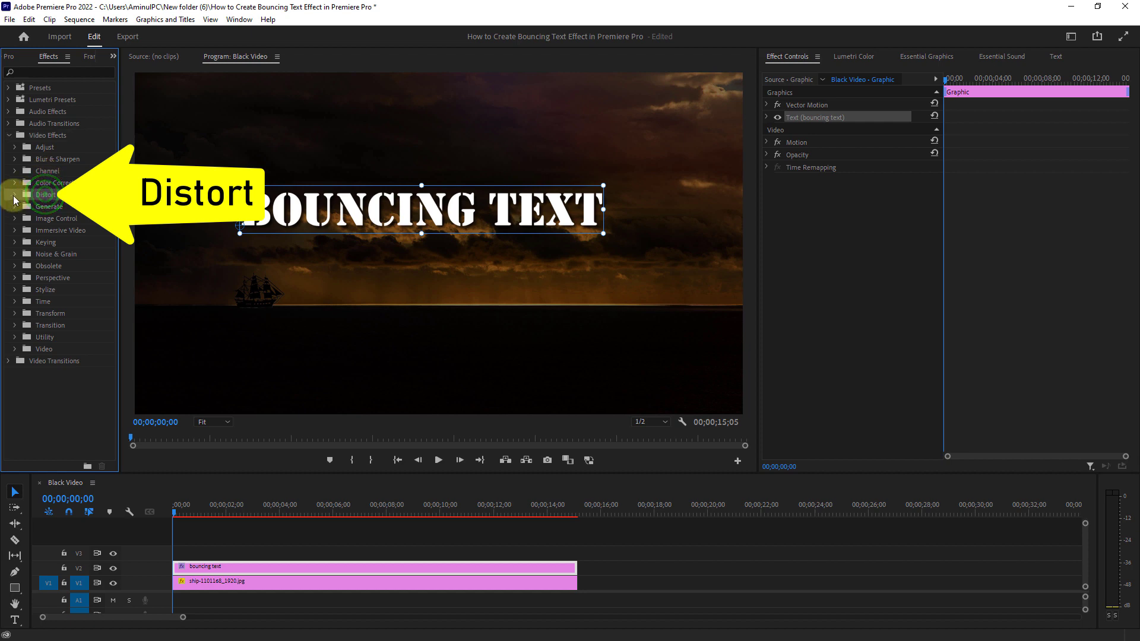
left_click(15, 195)
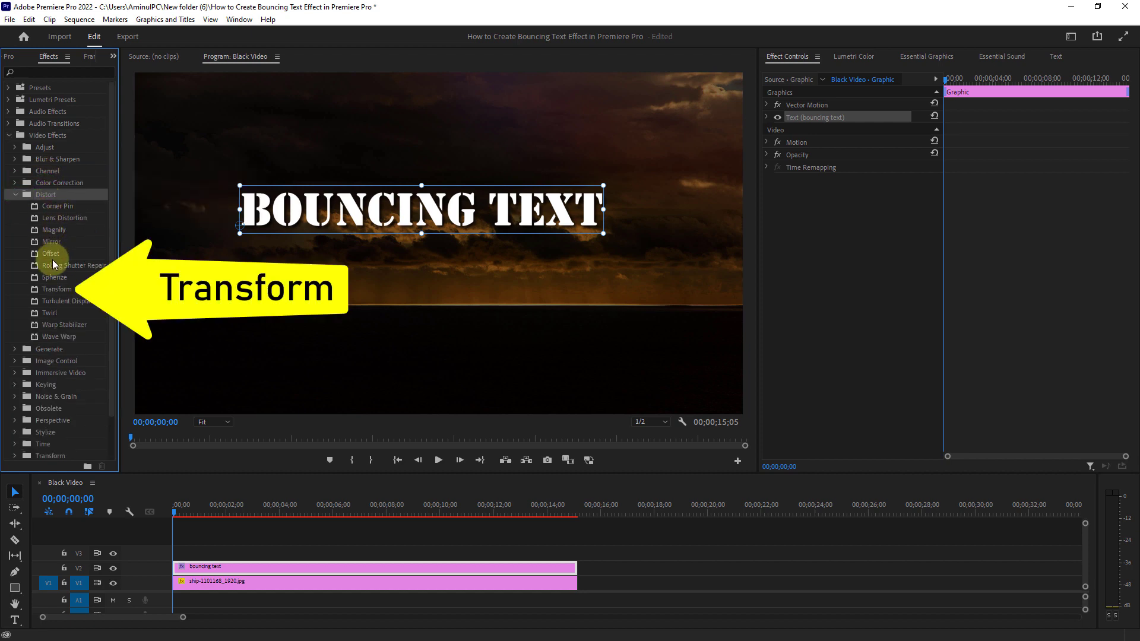
left_click(55, 289)
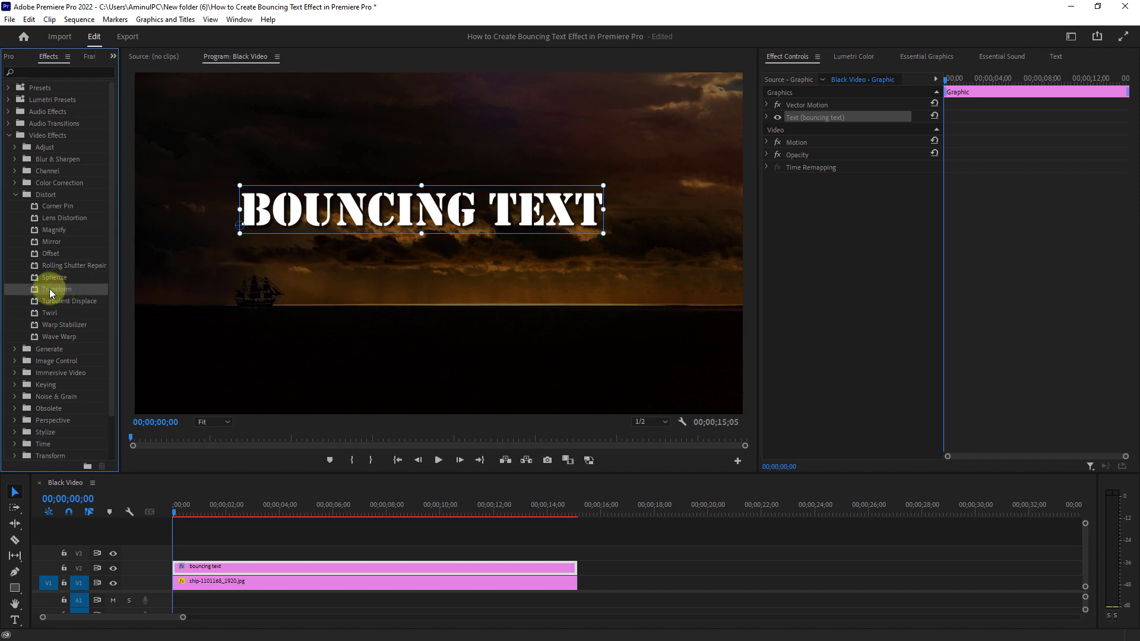
left_click_drag(50, 288, 258, 572)
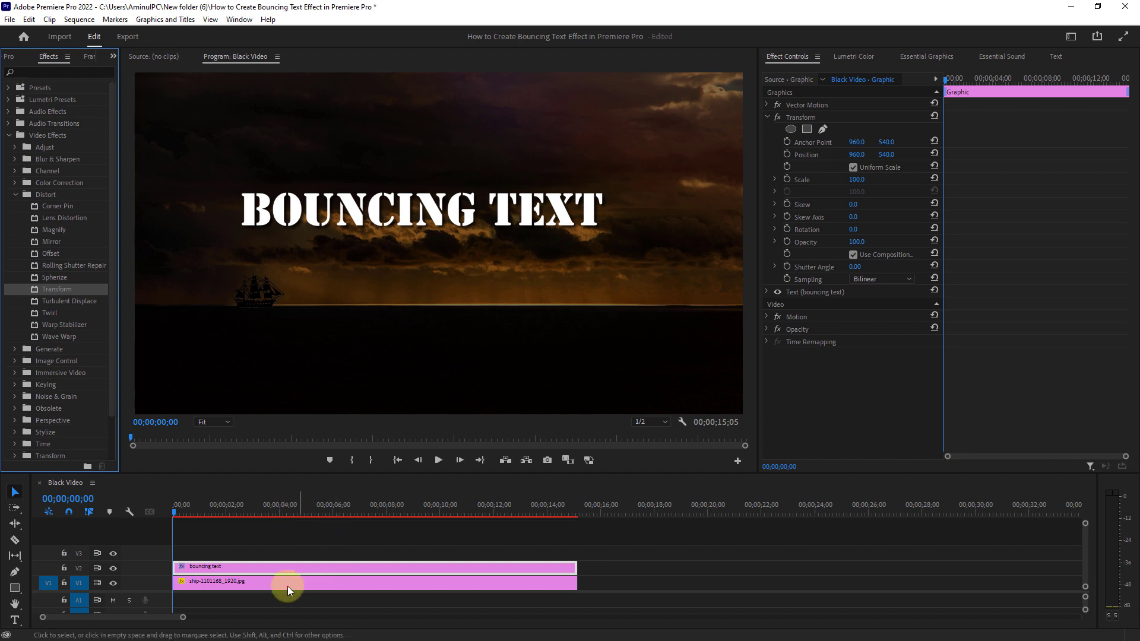
Turn off the Transform effect's composition shutter angle option and keyframe Shutter Angle at 100 at 00;00;00;00.
left_click(673, 68)
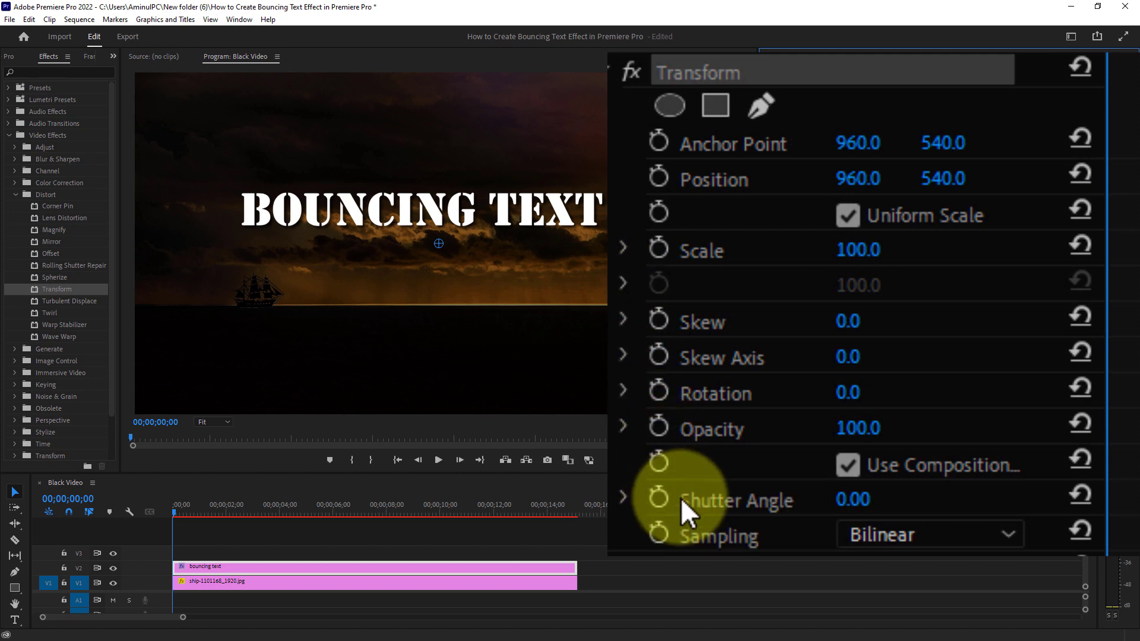
left_click(715, 498)
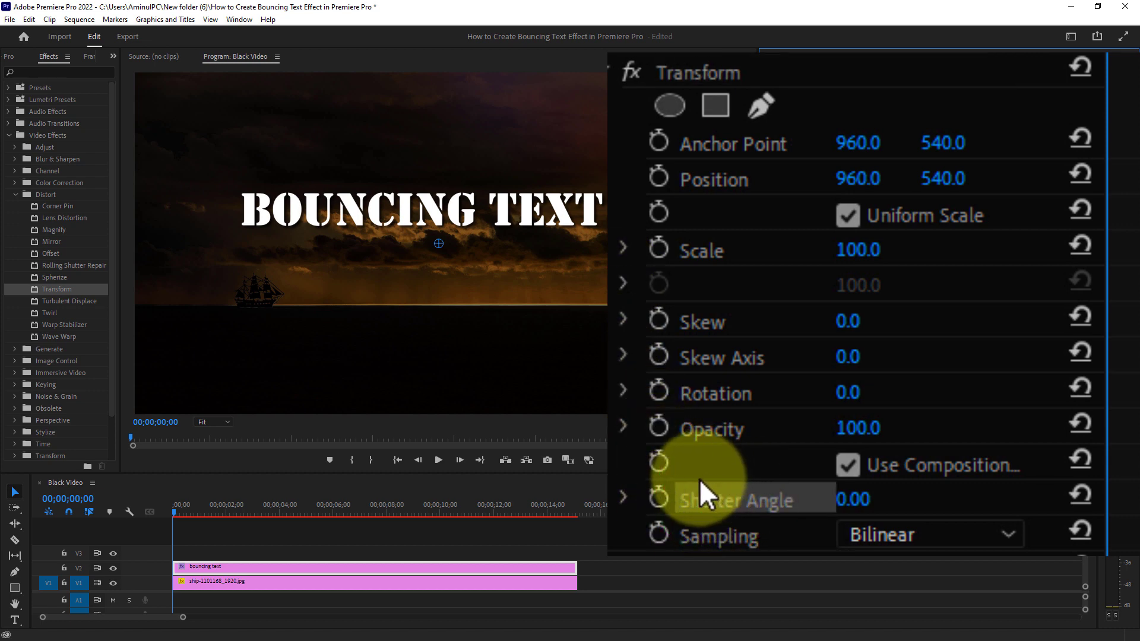
left_click(850, 467)
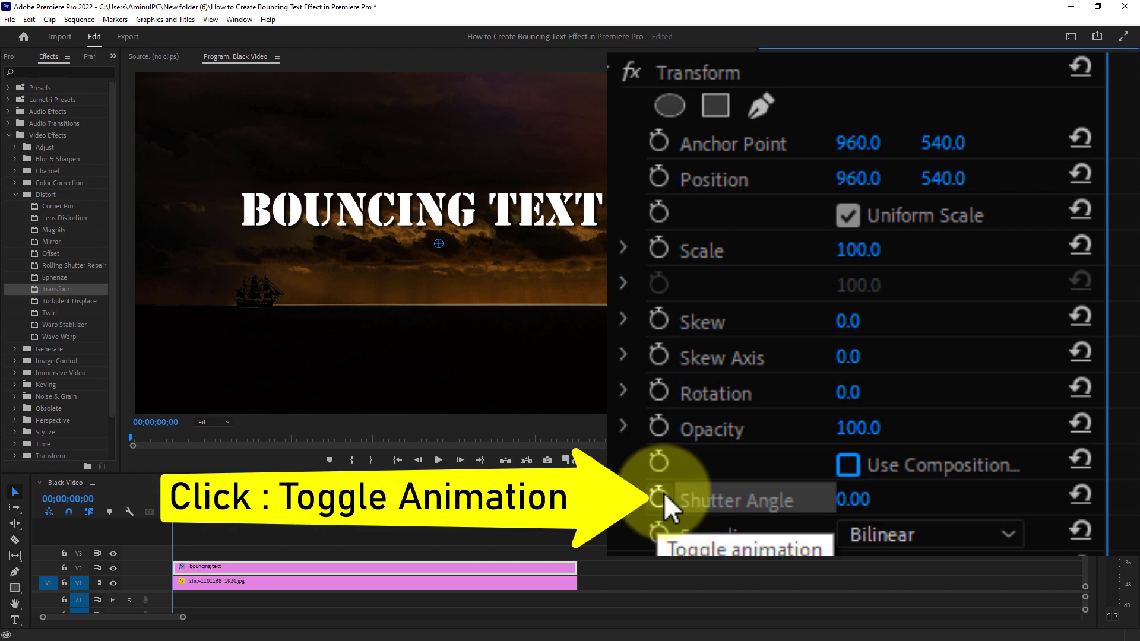
left_click(661, 498)
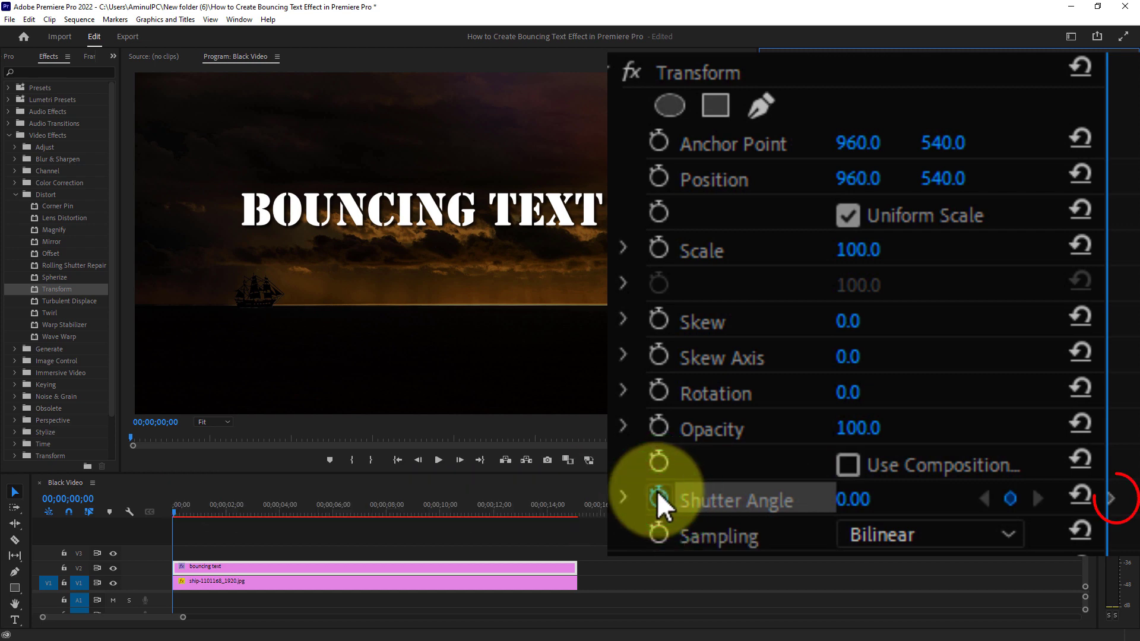
left_click(855, 499)
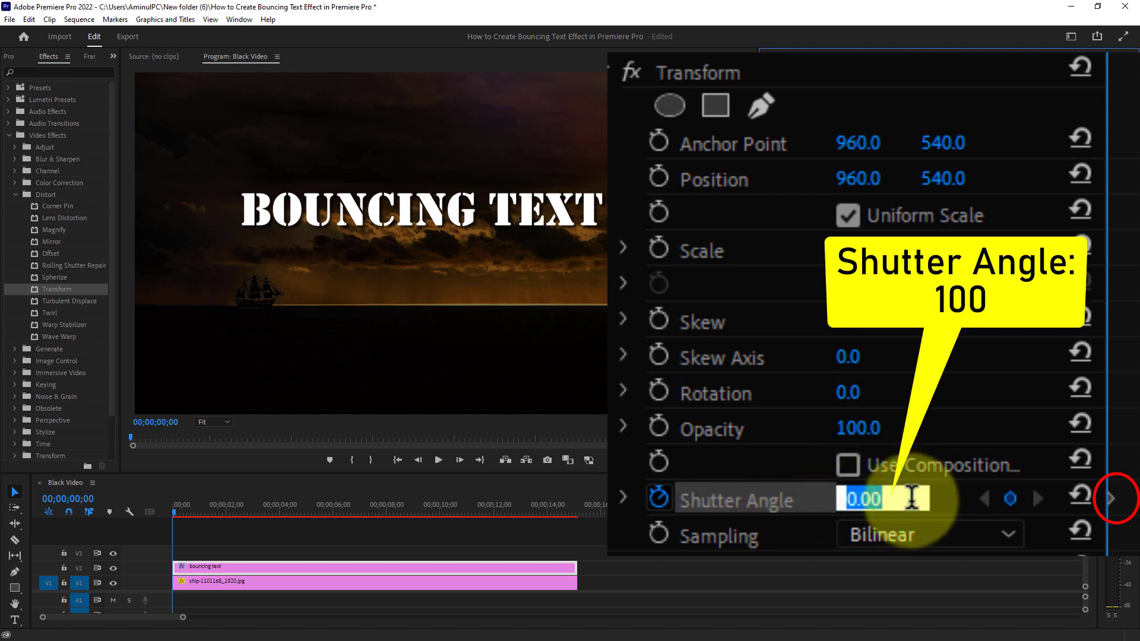
type("1")
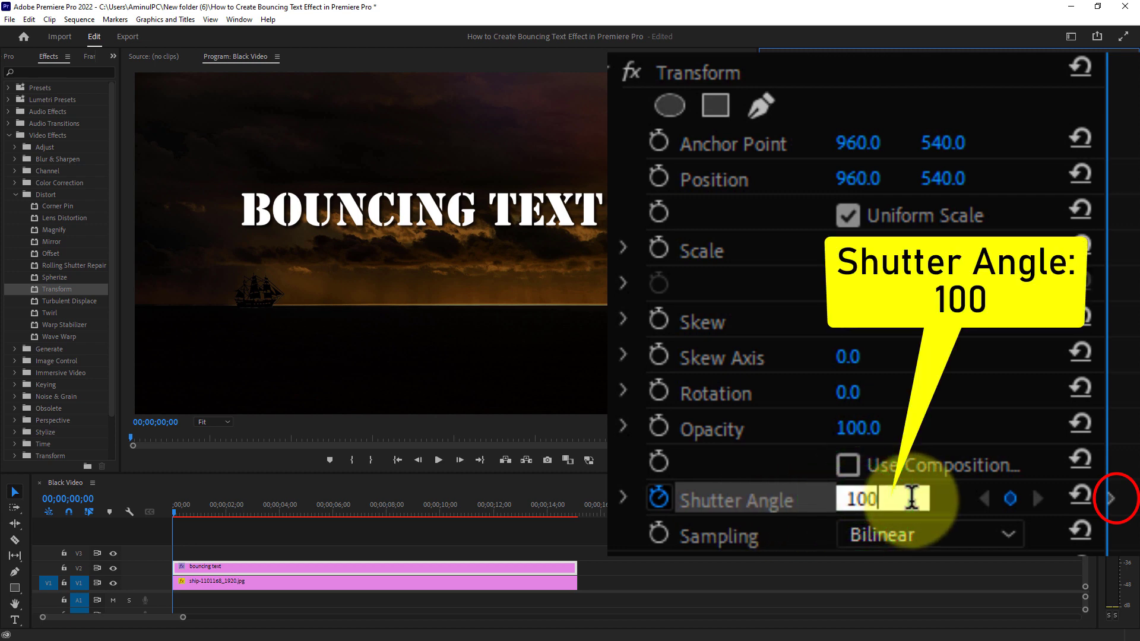
key("Return")
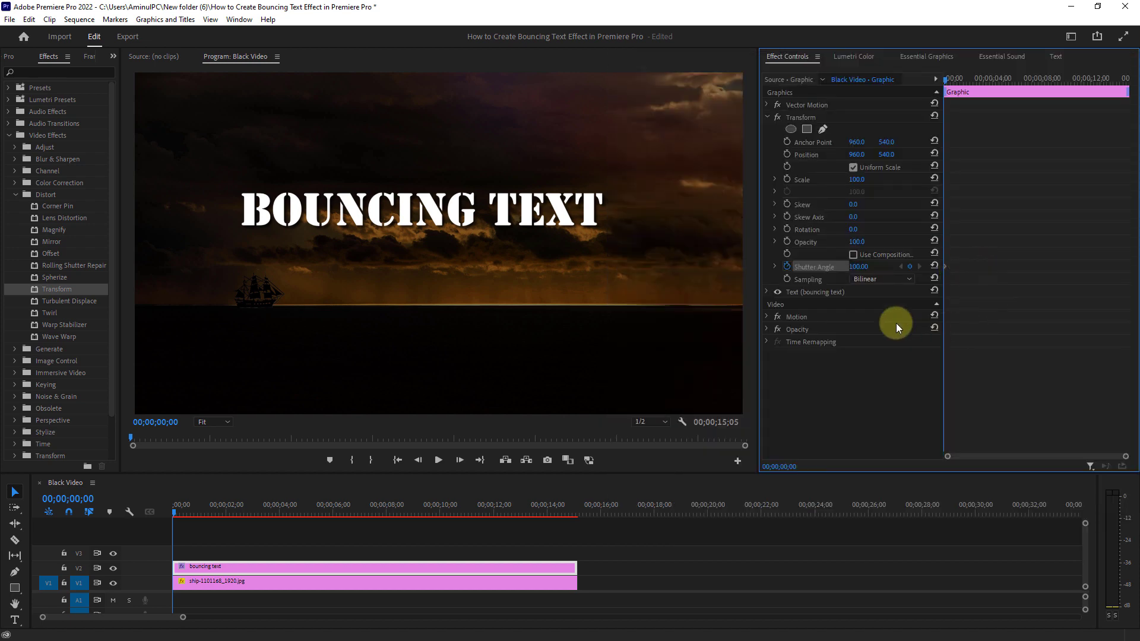
Keyframe the Transform effect's Position at 00;00;00;00, and set its Y value to 1138 at 00;00;00;07.
left_click(811, 156)
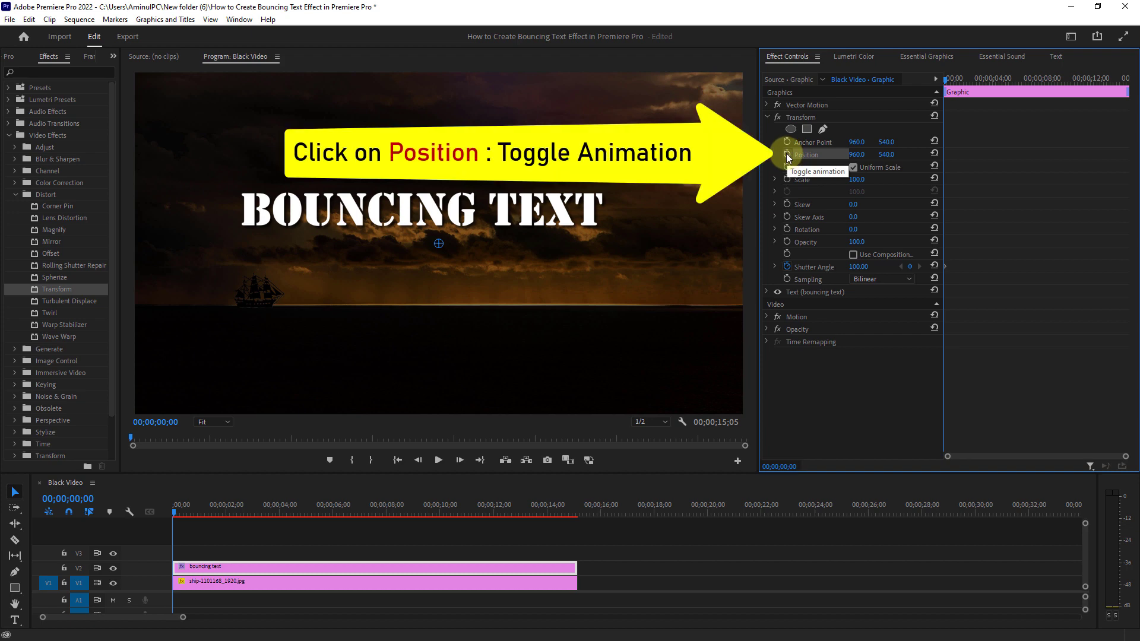
left_click(786, 154)
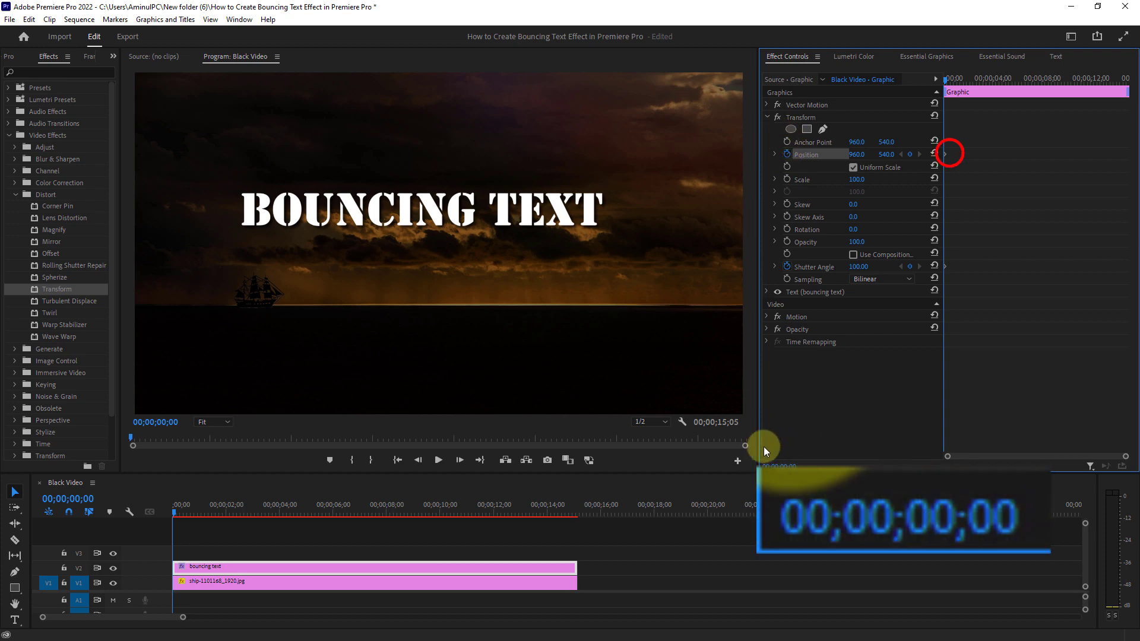
left_click(945, 80)
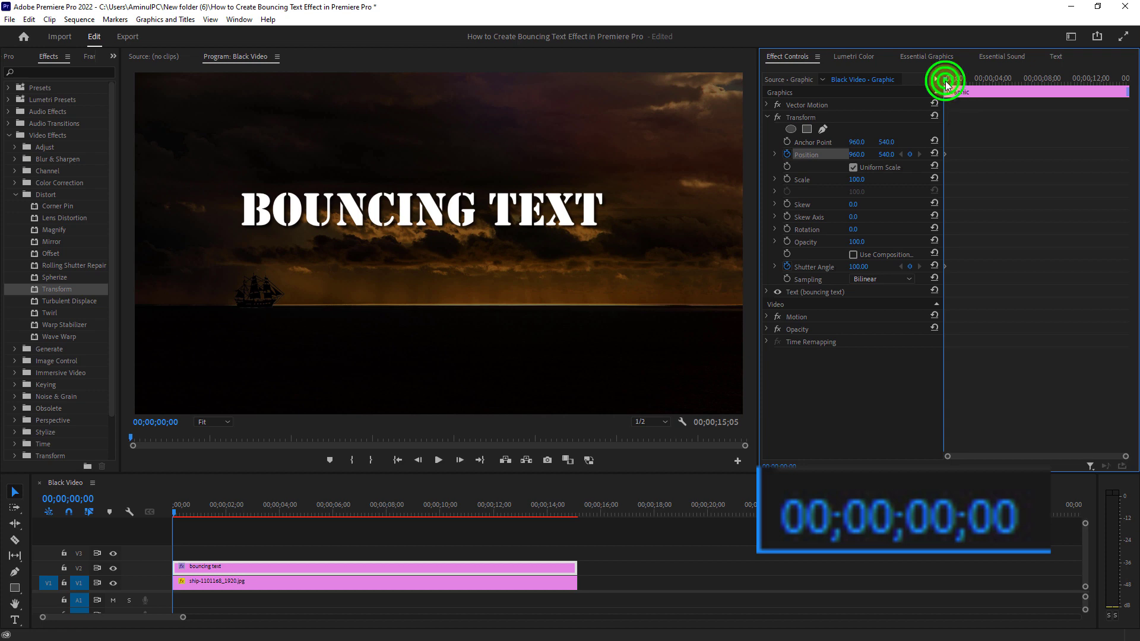
left_click_drag(945, 81, 946, 81)
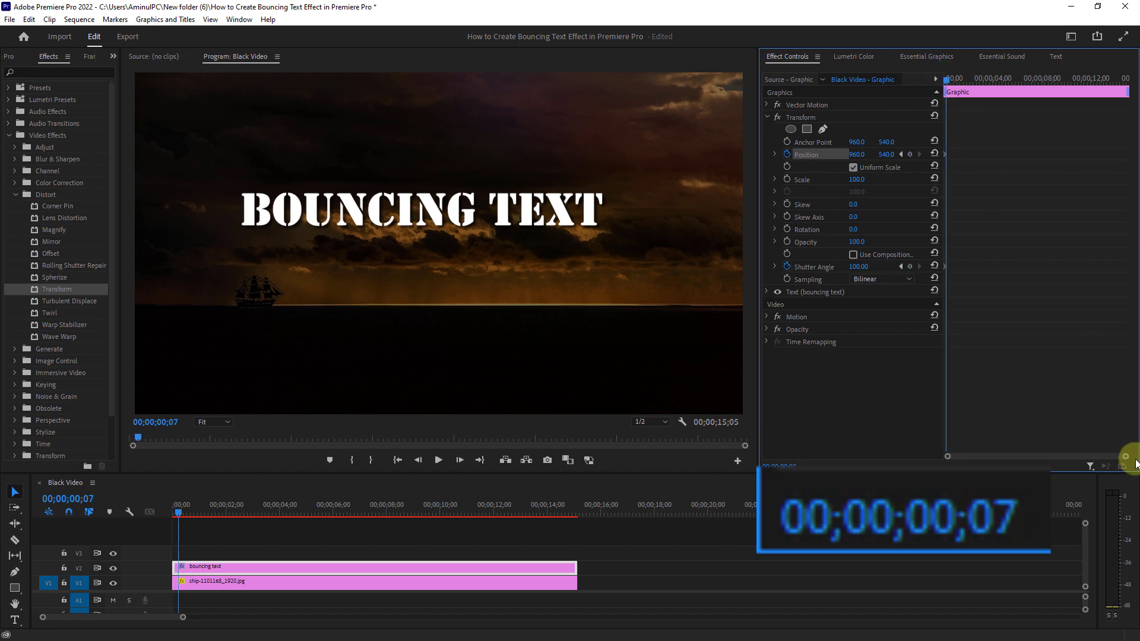
left_click_drag(1126, 456, 1085, 461)
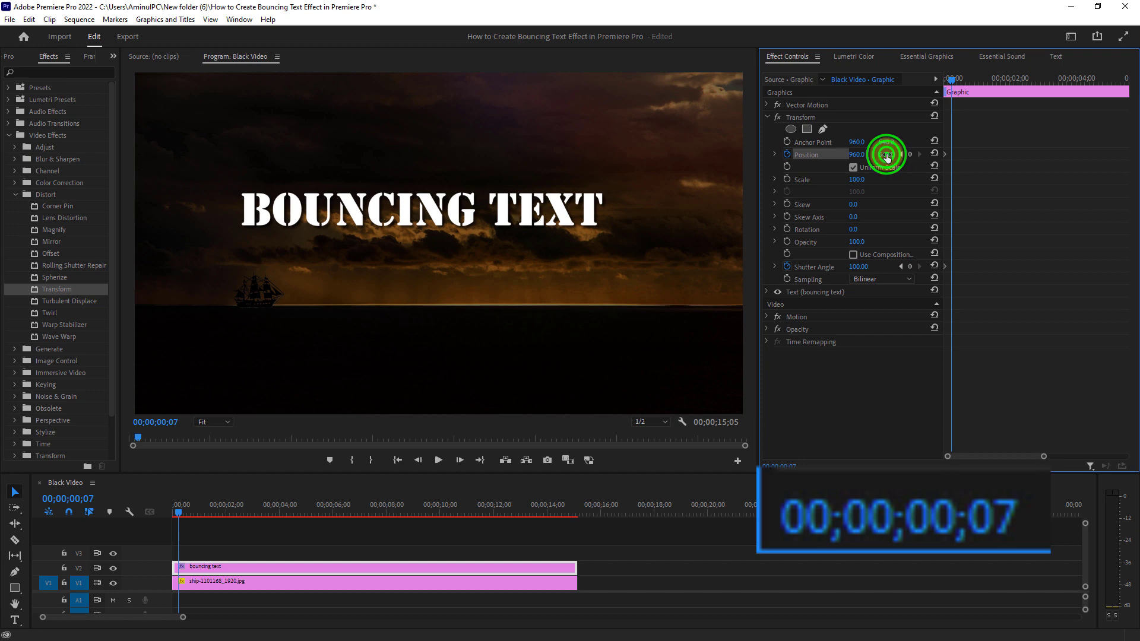
left_click_drag(887, 155, 993, 160)
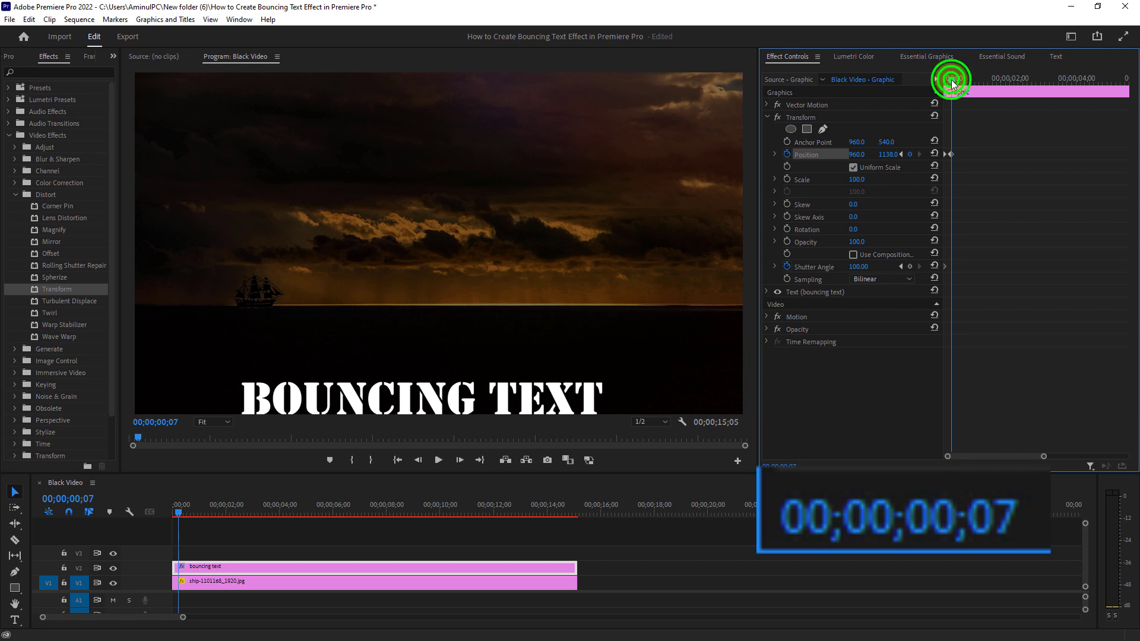
Add Transform Position keyframes with Y at 519 at 00;00;00;14 and at 786 at 00;00;00;21.
left_click_drag(951, 79, 959, 79)
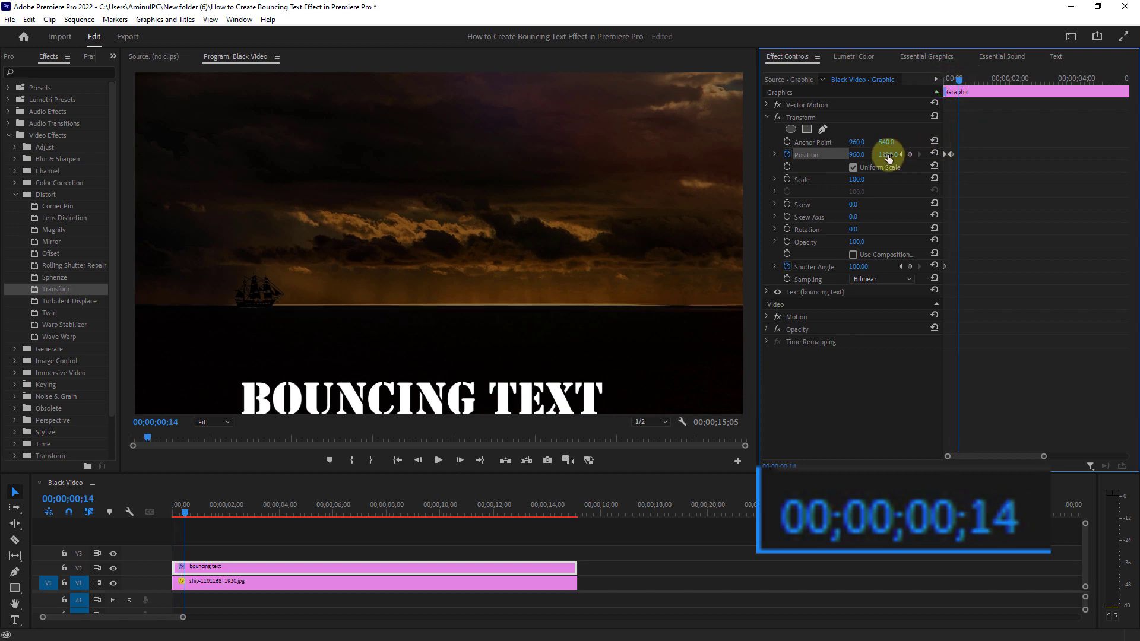
left_click_drag(889, 154, 521, 161)
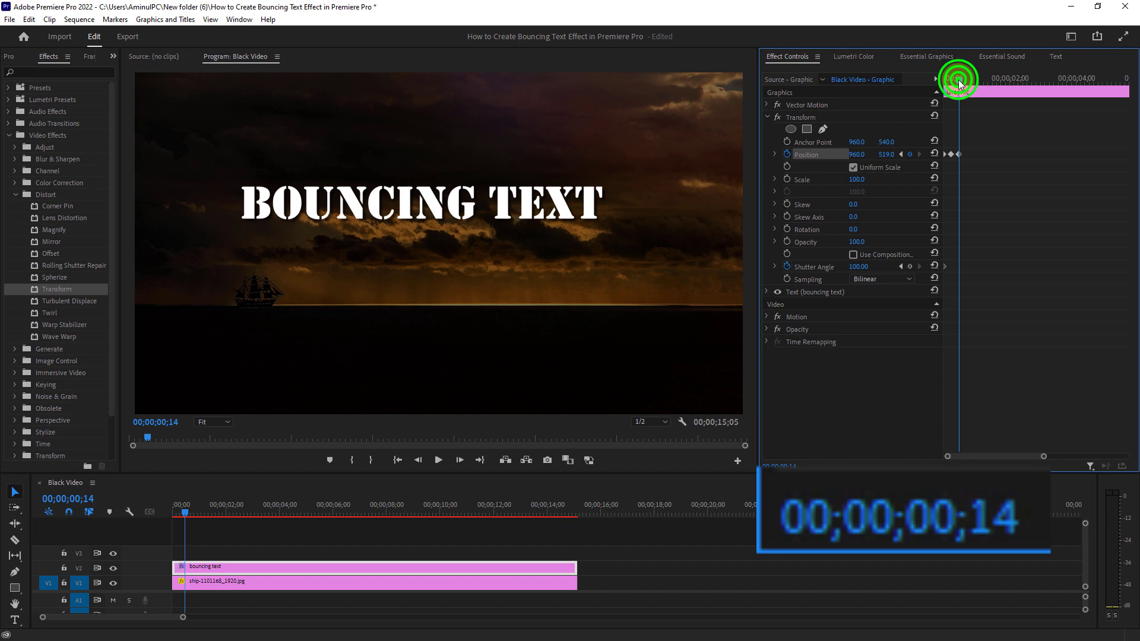
left_click_drag(957, 79, 965, 81)
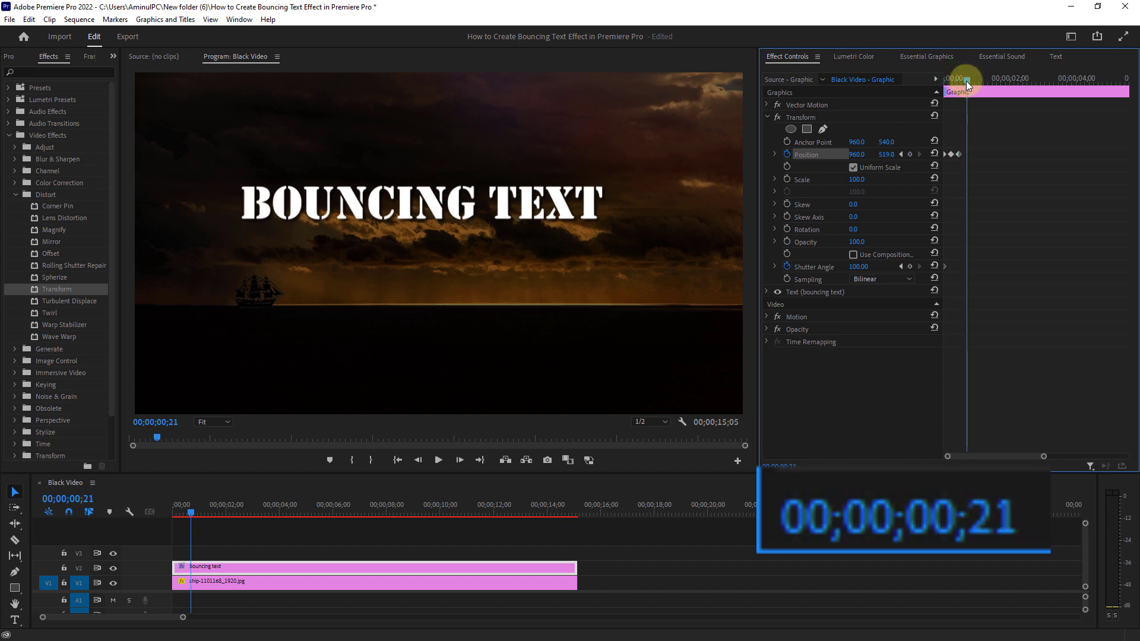
left_click_drag(887, 155, 1054, 153)
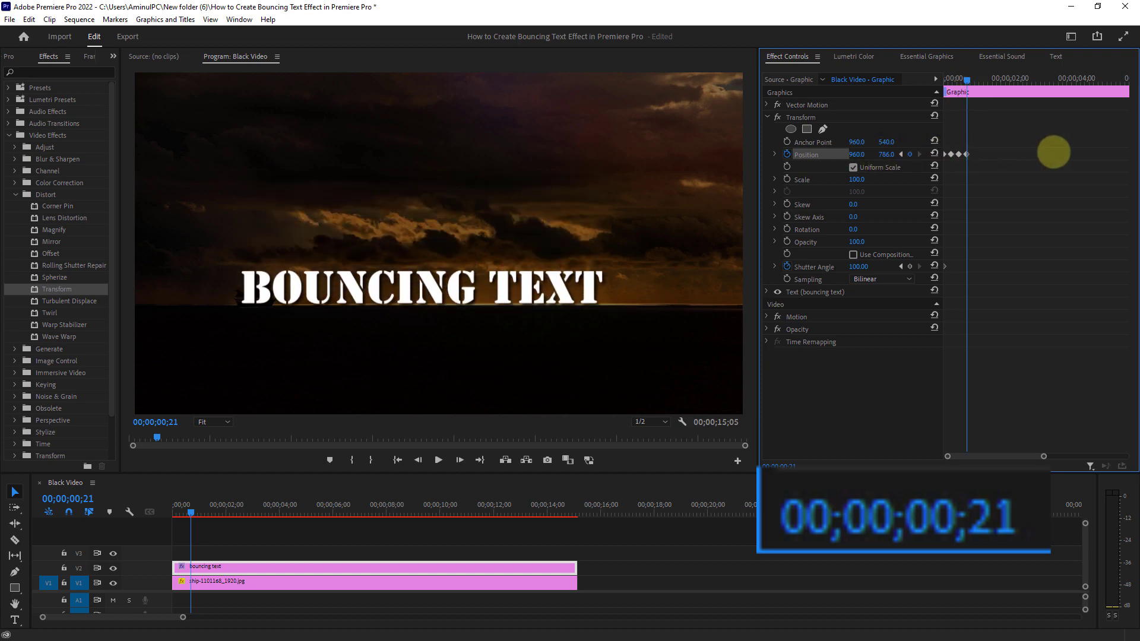
Add two more Position keyframes at seven-frame spacing, with Y at 532 and, at 00;00;01;05, at 782.
left_click_drag(967, 80, 975, 78)
left_click_drag(885, 154, 738, 154)
left_click_drag(975, 79, 982, 79)
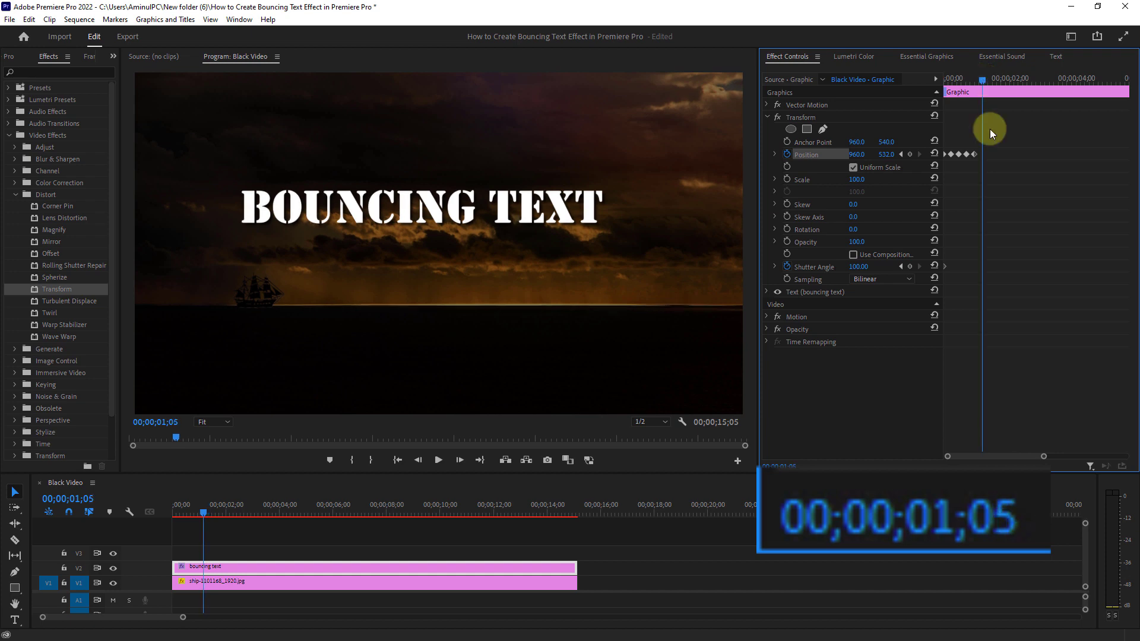
left_click_drag(887, 155, 1013, 151)
Add a Transform Position keyframe at 00;00;01;12 with its Y value at 488.
left_click_drag(983, 80, 990, 80)
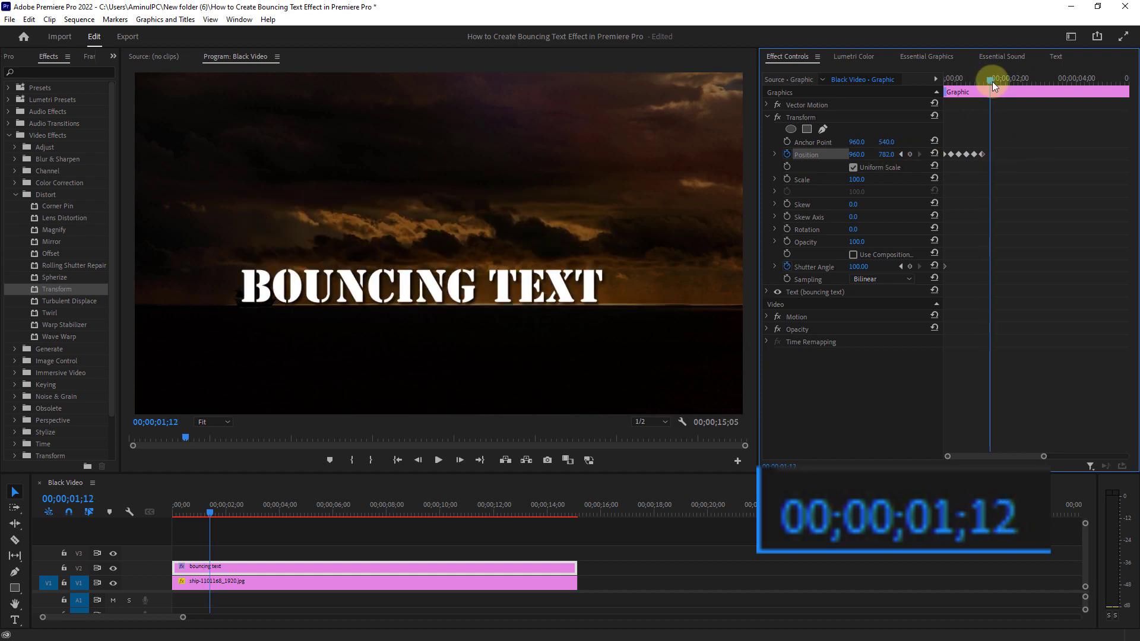
left_click_drag(887, 155, 708, 157)
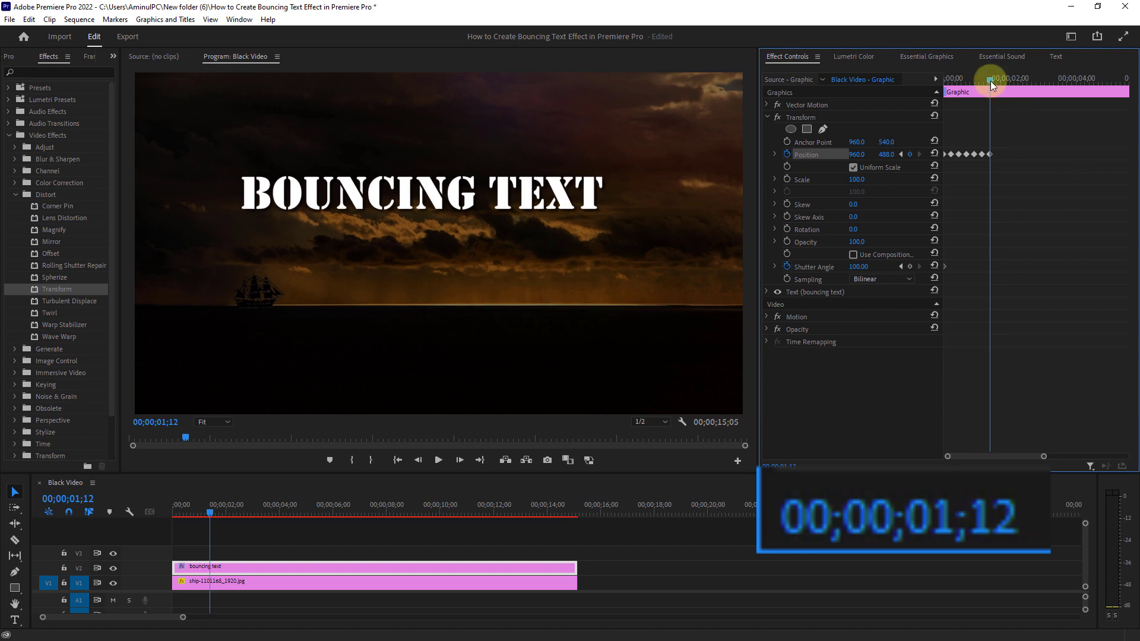
left_click_drag(991, 81, 996, 80)
left_click_drag(885, 153, 1069, 161)
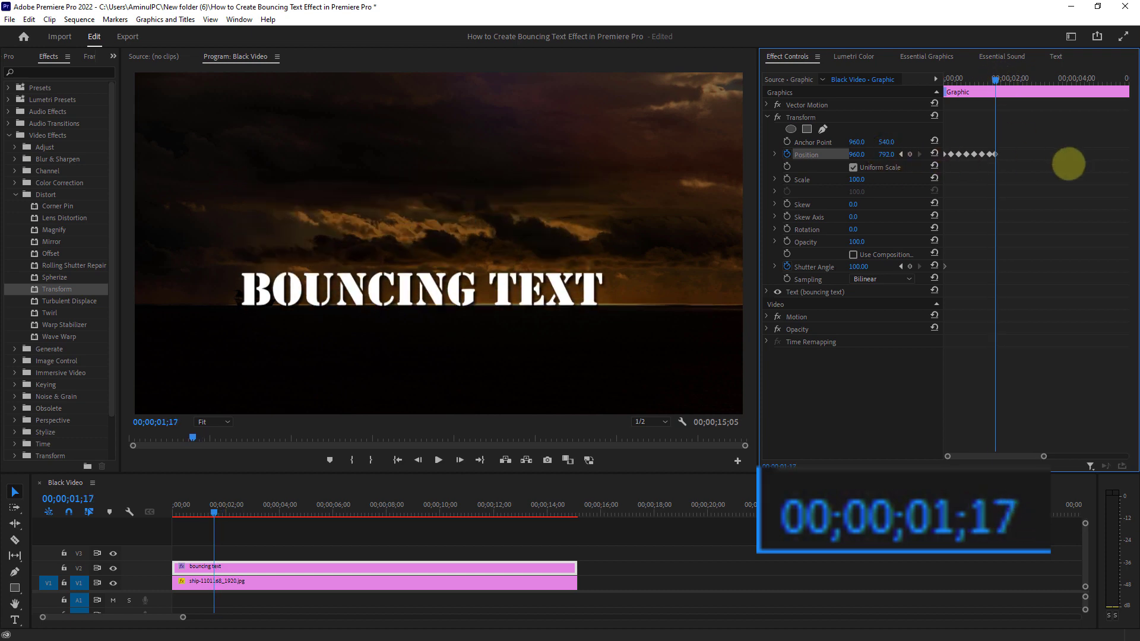
key("ctrl+z")
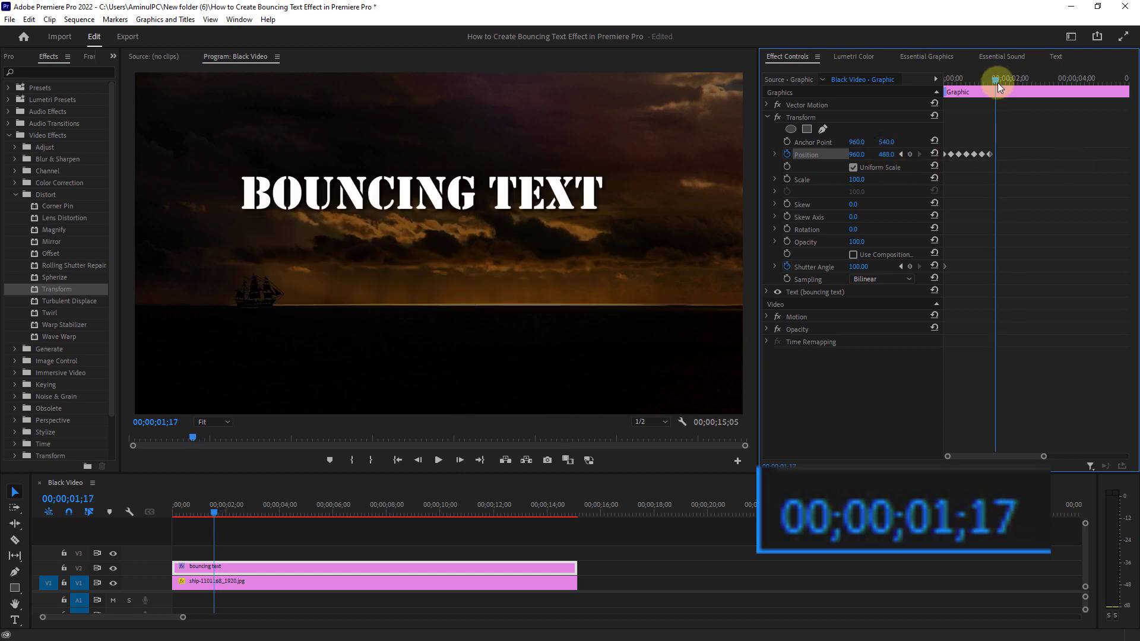
Continue the alternating Position keyframes at seven-frame spacing, ending at 00;00;02;03 with Y at 1128.
left_click_drag(998, 83, 998, 80)
left_click_drag(887, 155, 731, 153)
left_click_drag(1005, 82, 1014, 81)
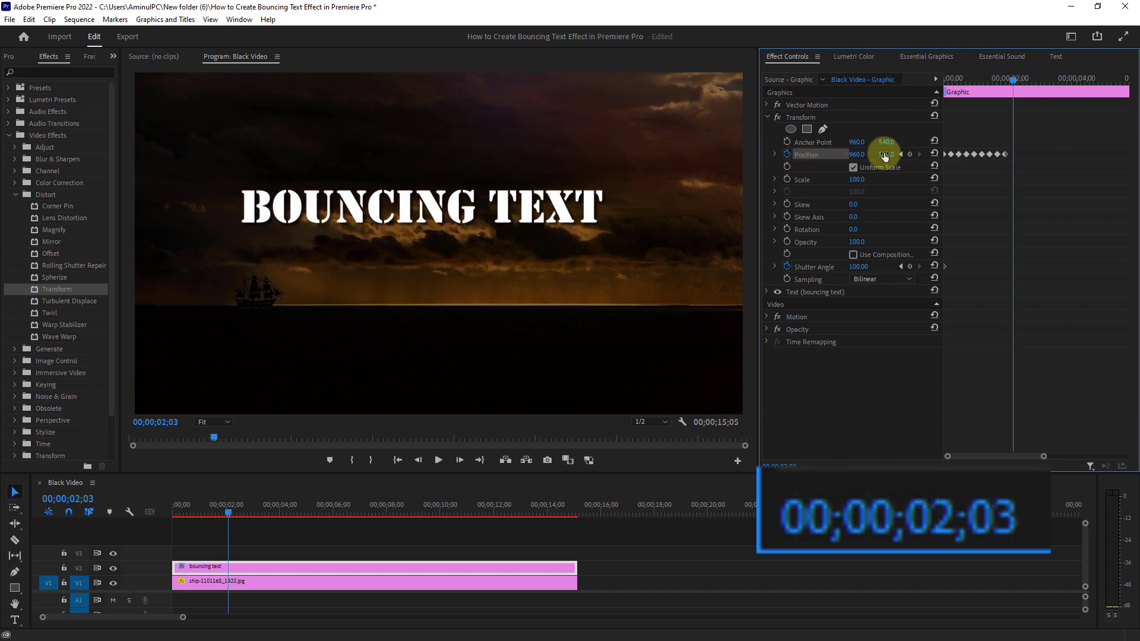
mouse_move(885, 154)
left_mouse_down()
mouse_move(934, 153)
mouse_move(883, 158)
left_mouse_up()
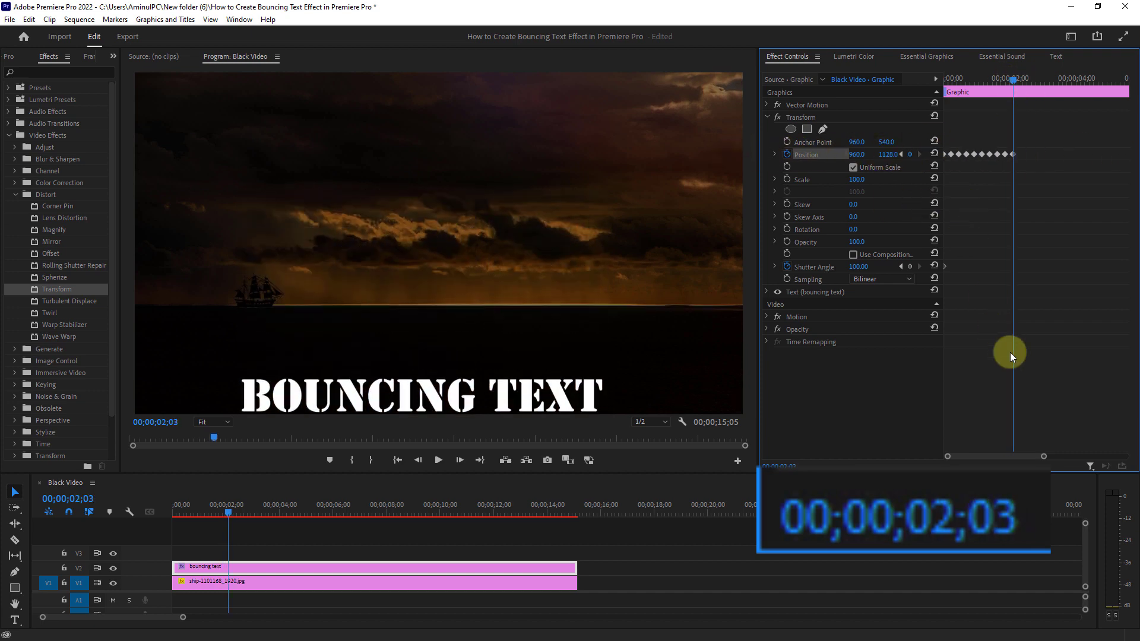
Select all of the Transform effect's Position keyframes and copy them.
left_click_drag(1045, 460, 1082, 455)
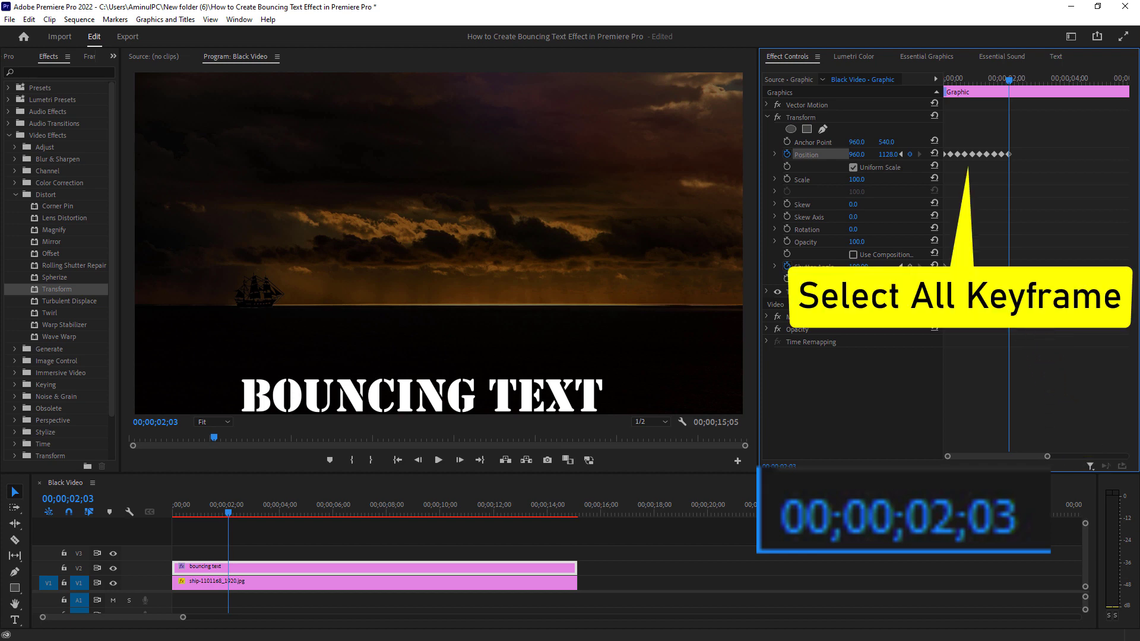
left_click_drag(1021, 129, 909, 183)
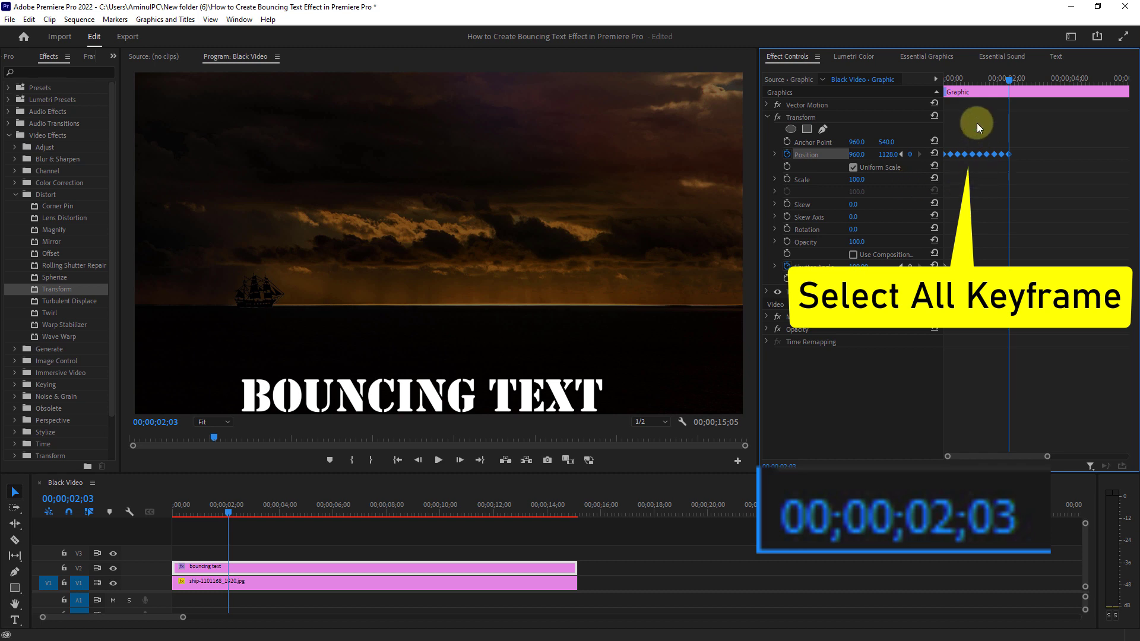
right_click(1003, 155)
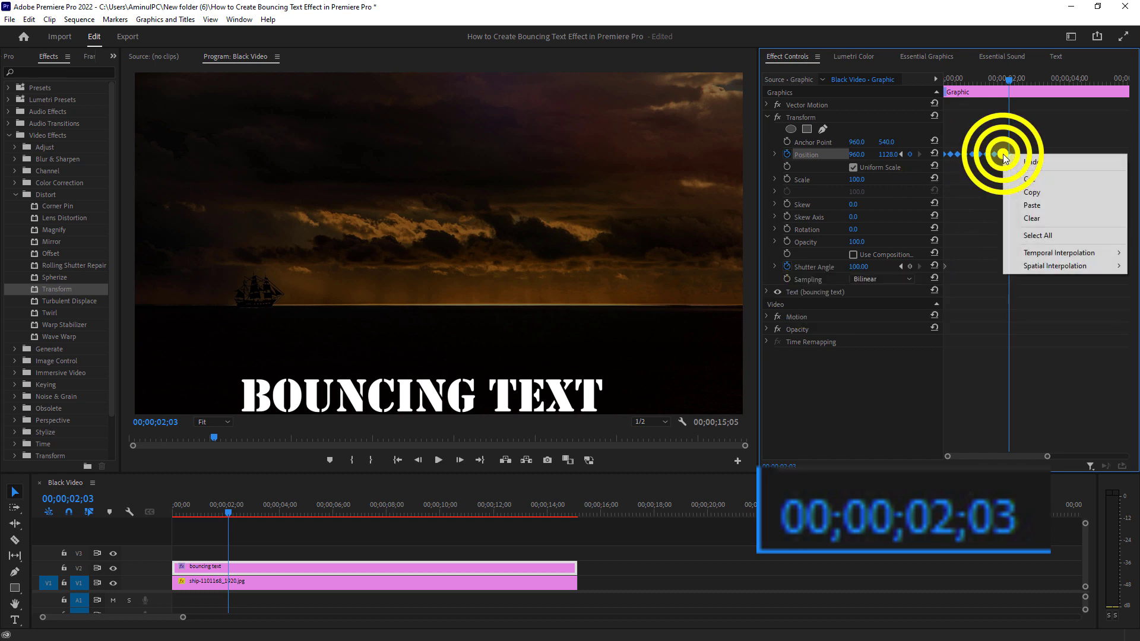
left_click(1034, 193)
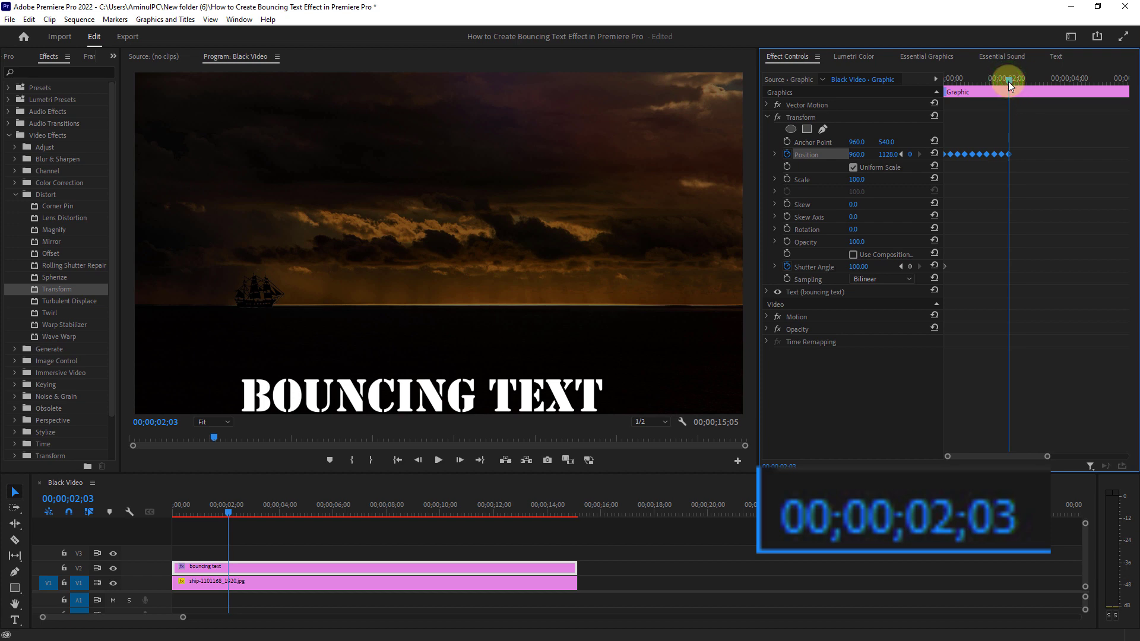
Paste the copied Position keyframes at 00;00;02;10 and again at 00;00;04;19.
left_click_drag(1009, 81, 1016, 83)
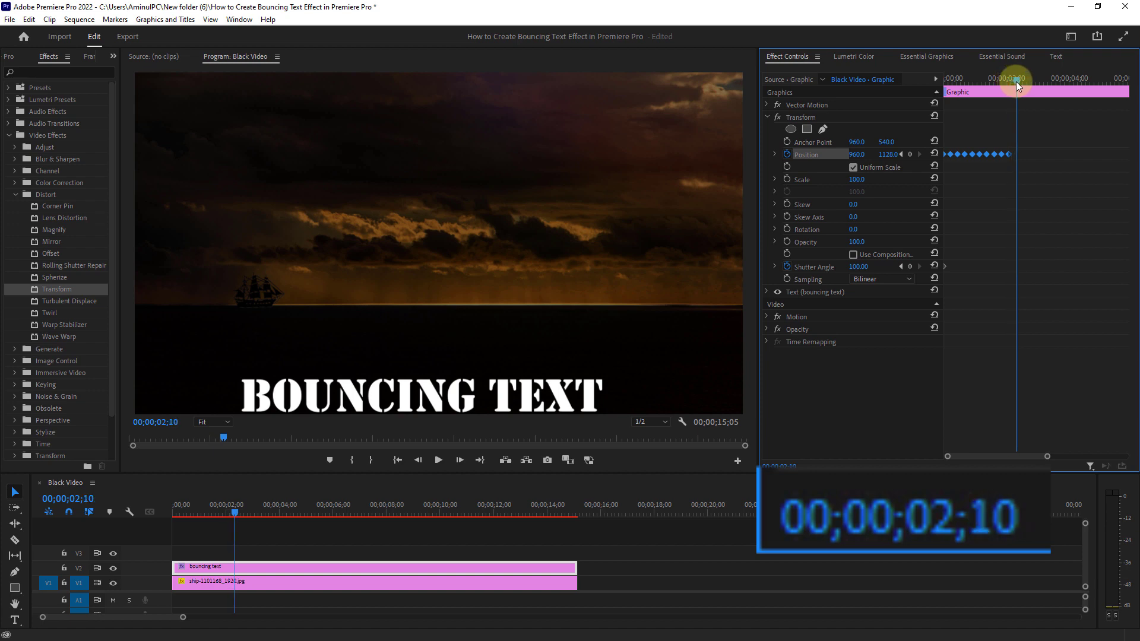
right_click(1017, 153)
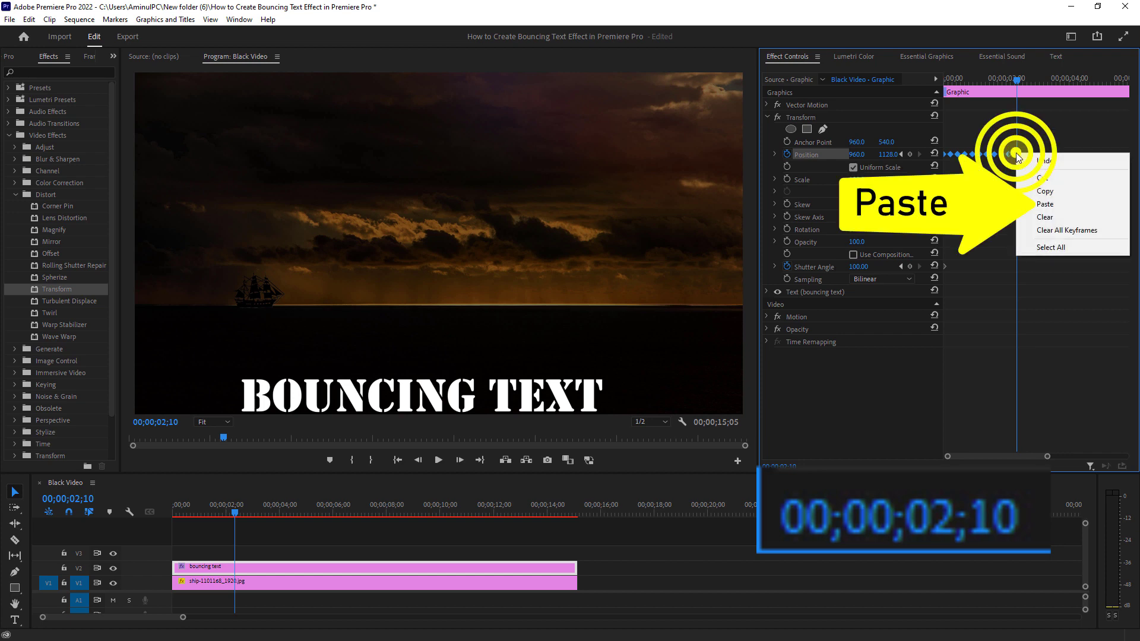
left_click(1049, 205)
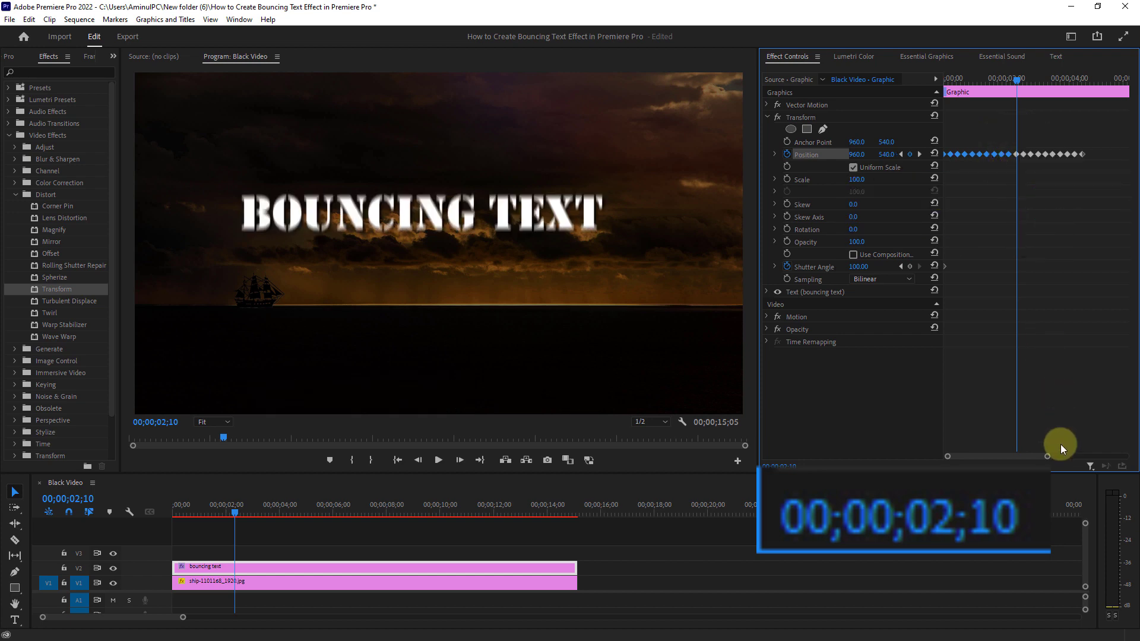
mouse_move(1049, 459)
left_mouse_down()
mouse_move(1072, 459)
mouse_move(1059, 457)
left_mouse_up()
left_click_drag(1008, 80, 1067, 79)
right_click(1066, 155)
left_click(1063, 203)
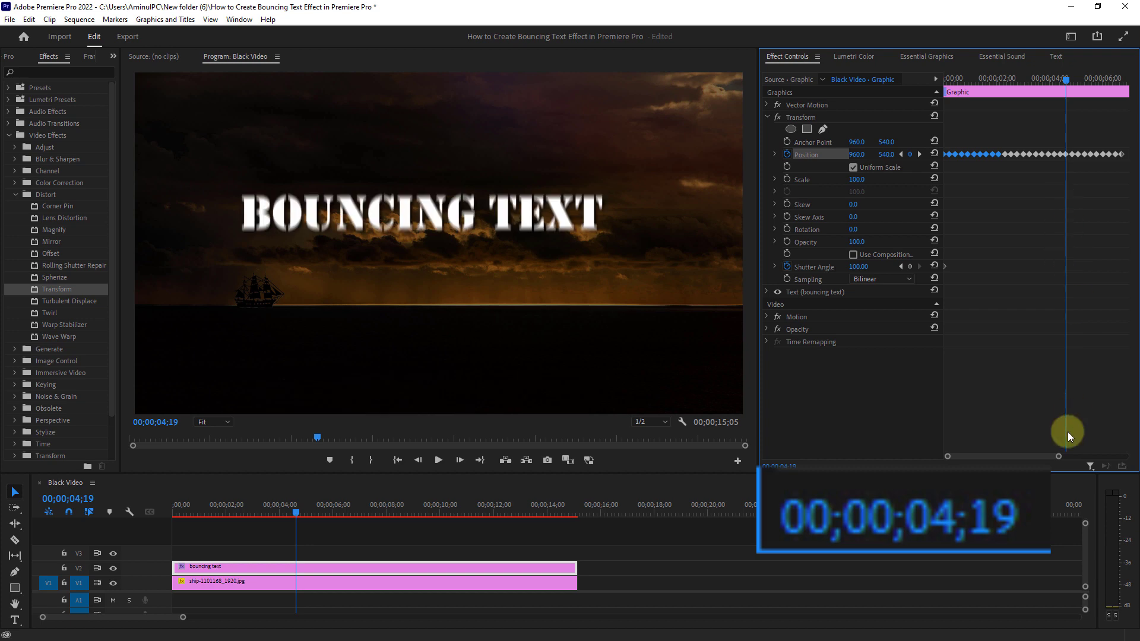
Paste another copy of the Position keyframes after the existing ones and put the playhead at 00;00;09;01.
left_click_drag(1058, 458, 1099, 454)
left_click_drag(1004, 82, 1031, 87)
left_click_drag(1125, 457, 1092, 456)
left_click_drag(1036, 80, 1088, 84)
right_click(1050, 155)
left_click(1053, 203)
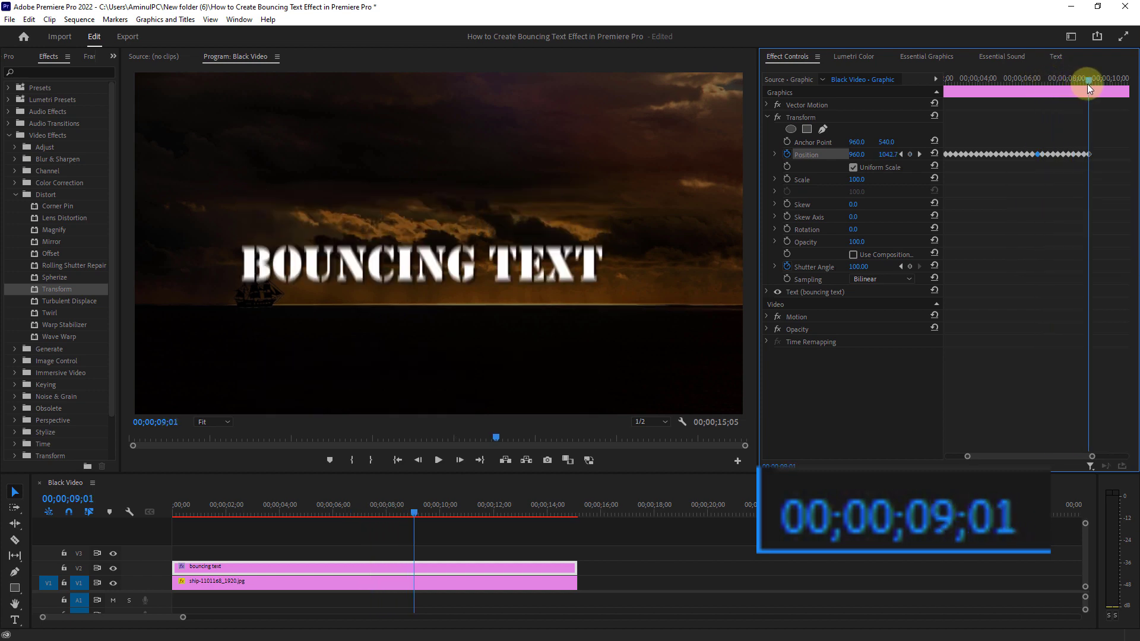
Paste two more sets of Position keyframes toward the clip's end and return the playhead to 00;00;00;00.
left_click_drag(1092, 456, 1114, 457)
left_click_drag(1046, 79, 926, 79)
right_click(1050, 153)
left_click(1053, 204)
right_click(1082, 153)
left_click(1080, 201)
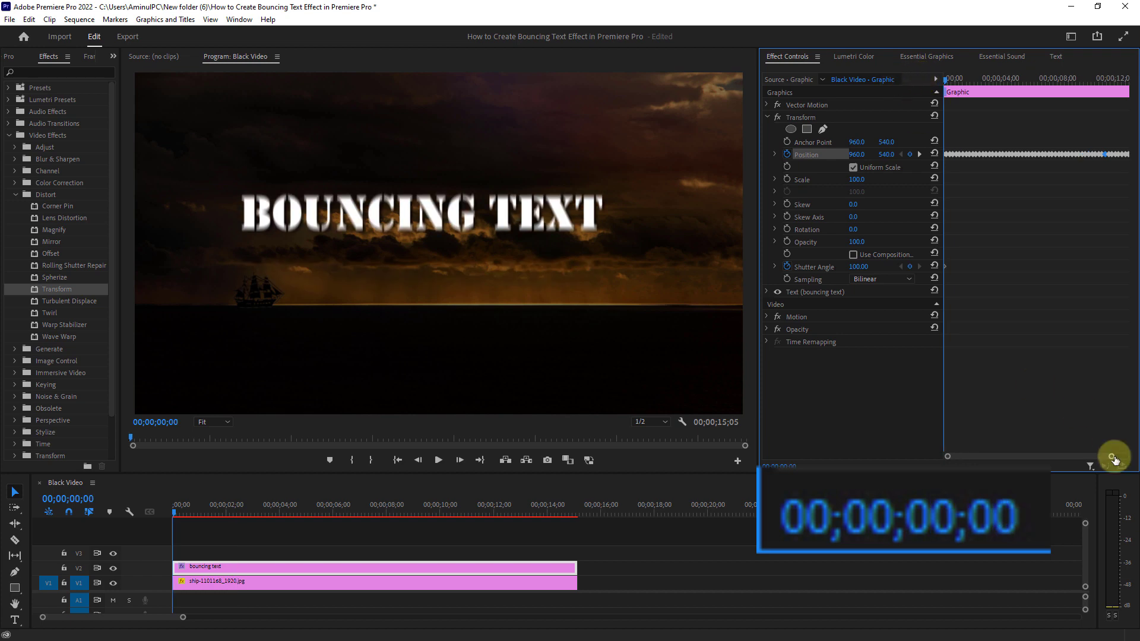
Render the sequence preview and play the bouncing text animation from the beginning.
left_click(547, 519)
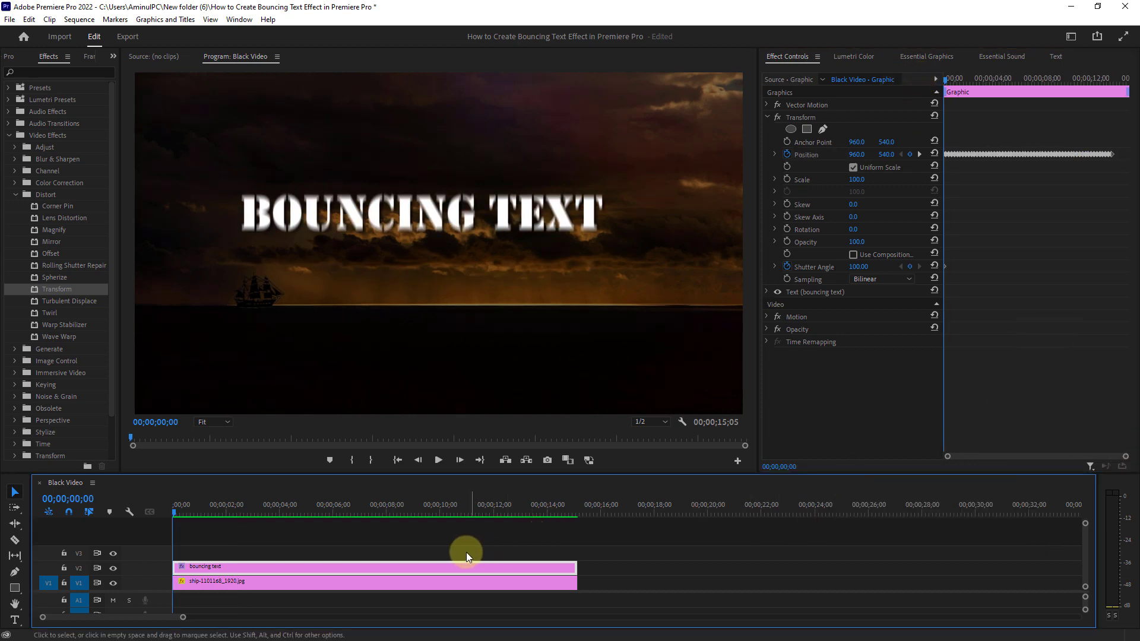
left_click(438, 460)
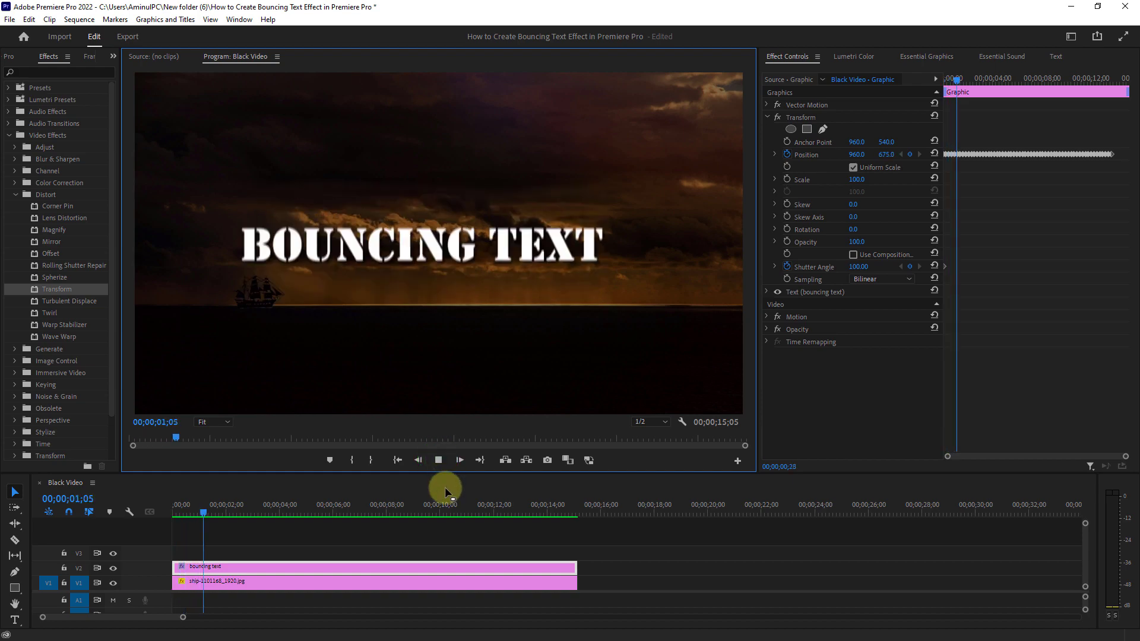